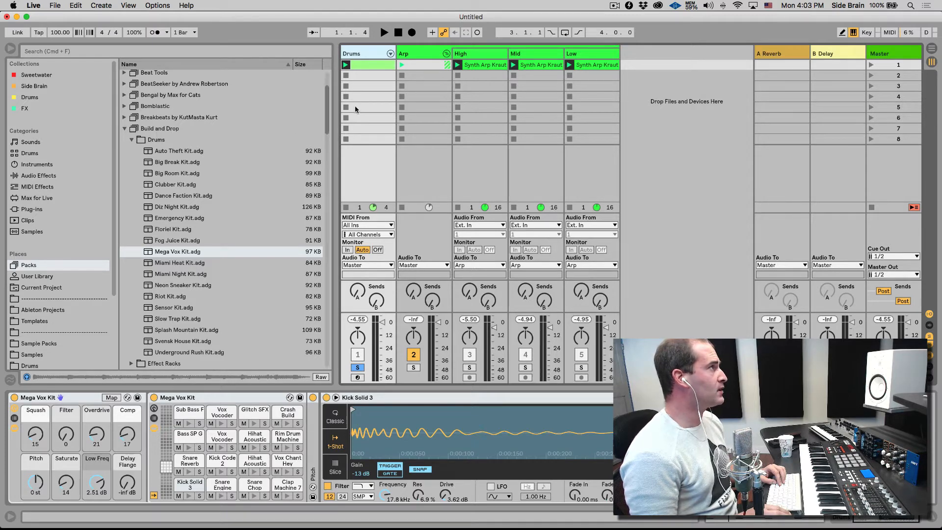
- Open the Drums clip's notes, audition the pattern, and return to the track's device view
double_click(364, 64)
key("space")
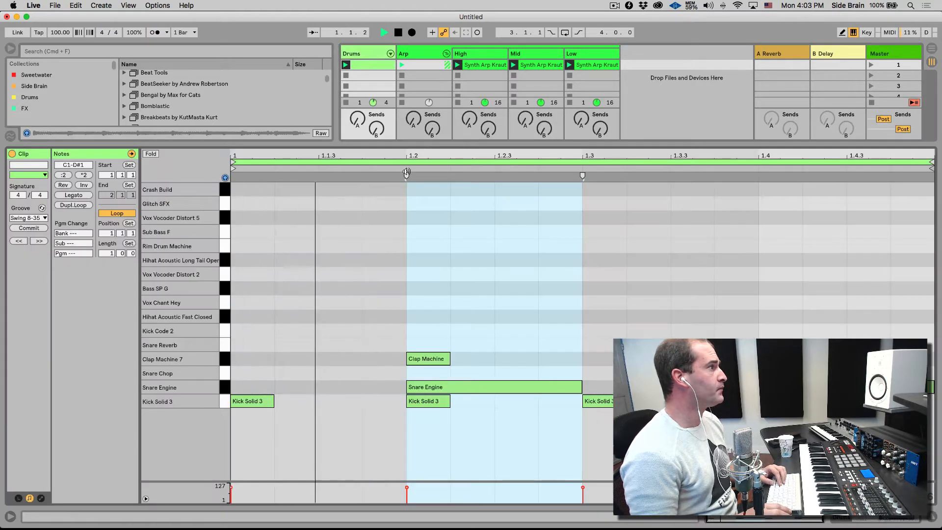
key("space")
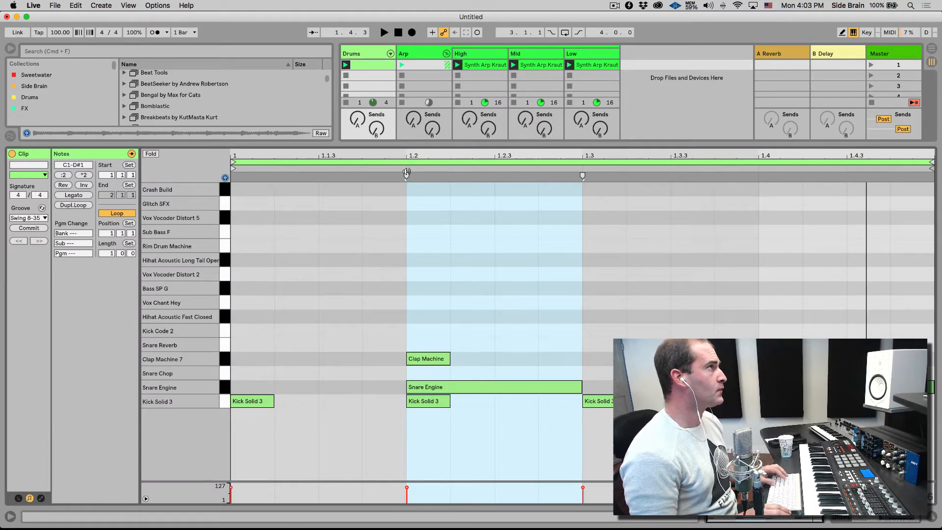
key("shift+Tab")
- Solo the Arp track and collapse the Build and Drop pack in the browser
left_click(415, 368)
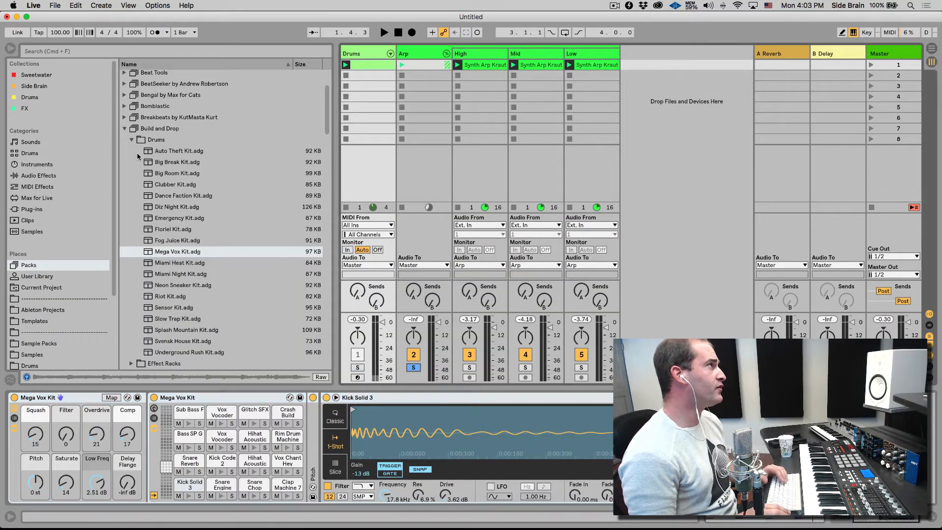
left_click(160, 129)
left_click(133, 140)
left_click(126, 129)
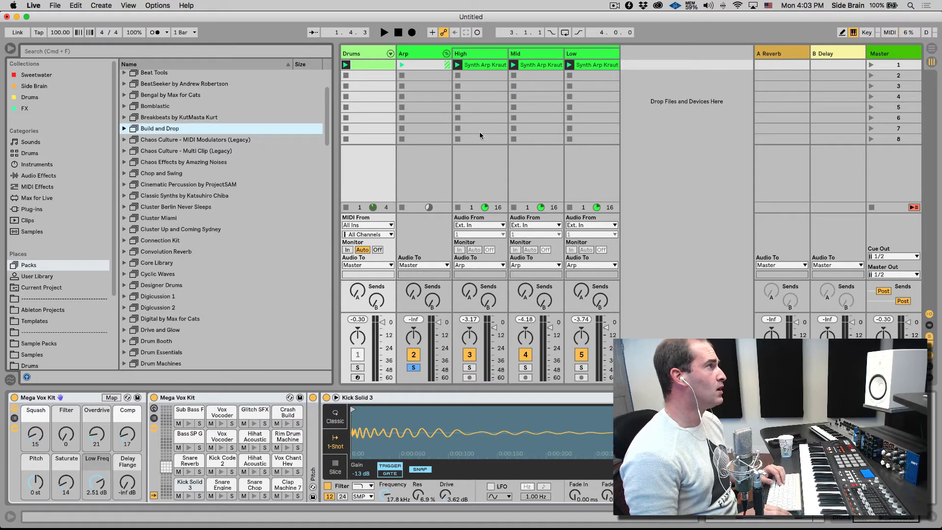
- Open the High track's Synth Arp clip and audition it
double_click(486, 64)
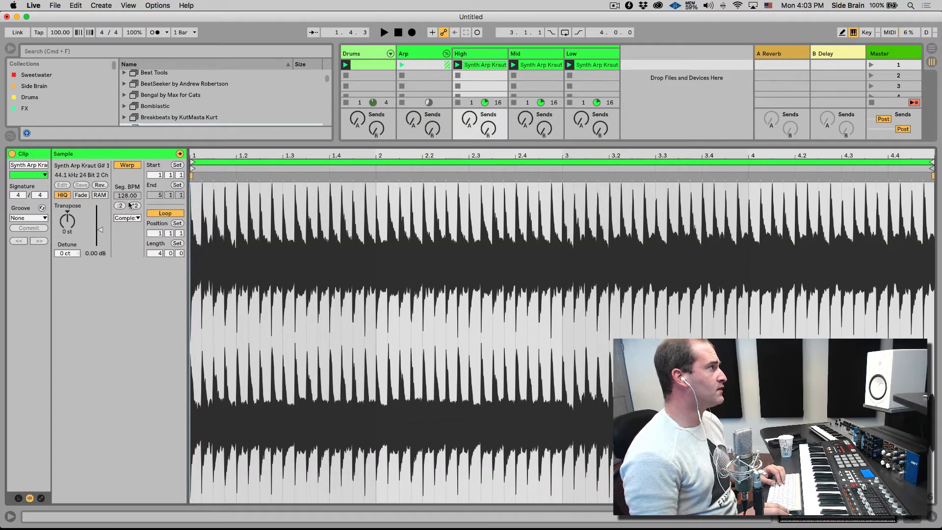
key("space")
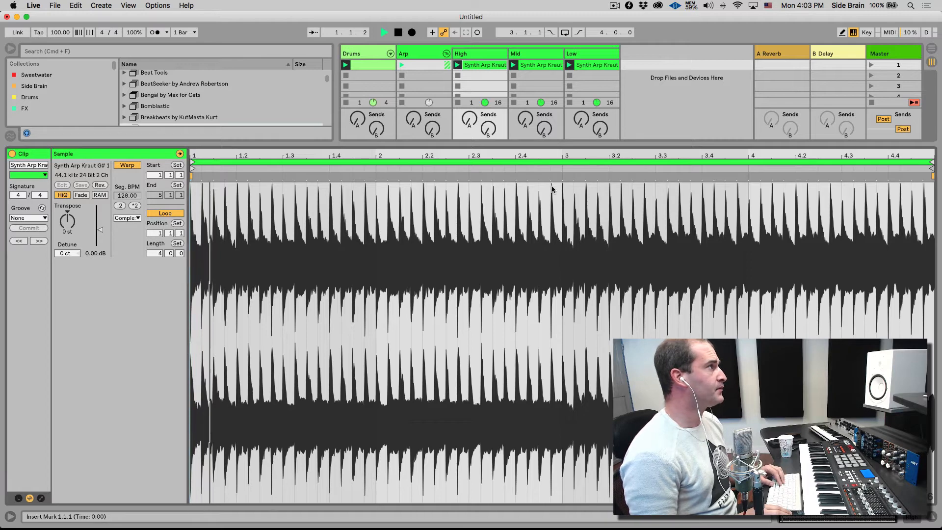
key("shift+Tab")
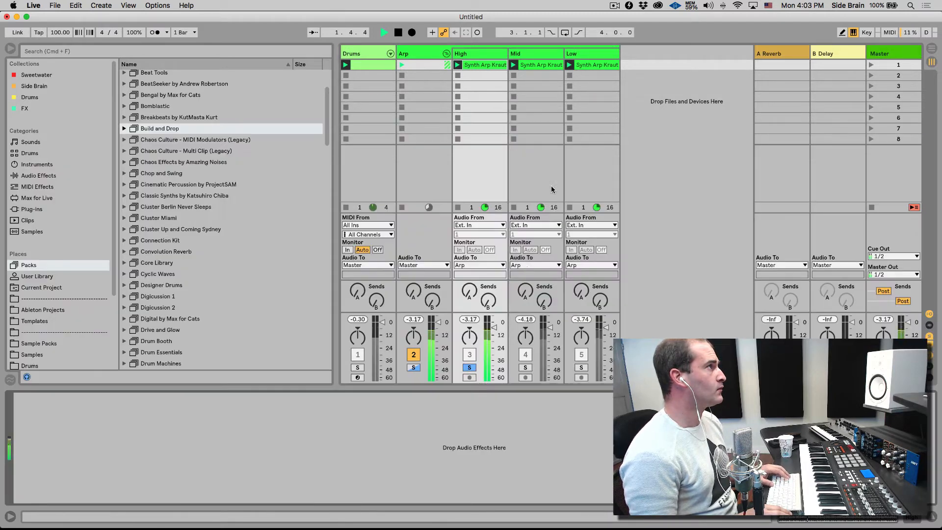
- Inspect the Mid track's Synth Arp clip during playback, and stop playback
left_click(537, 65)
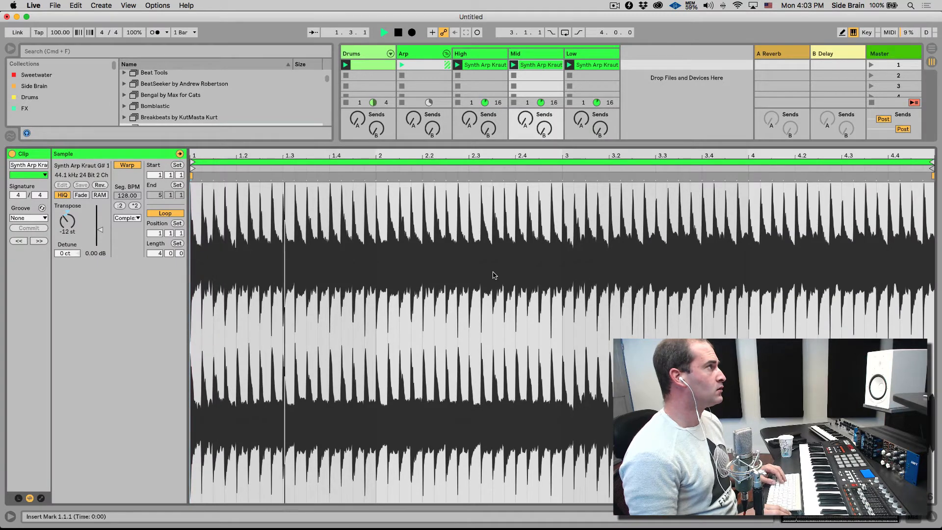
key("shift+Tab")
key("space")
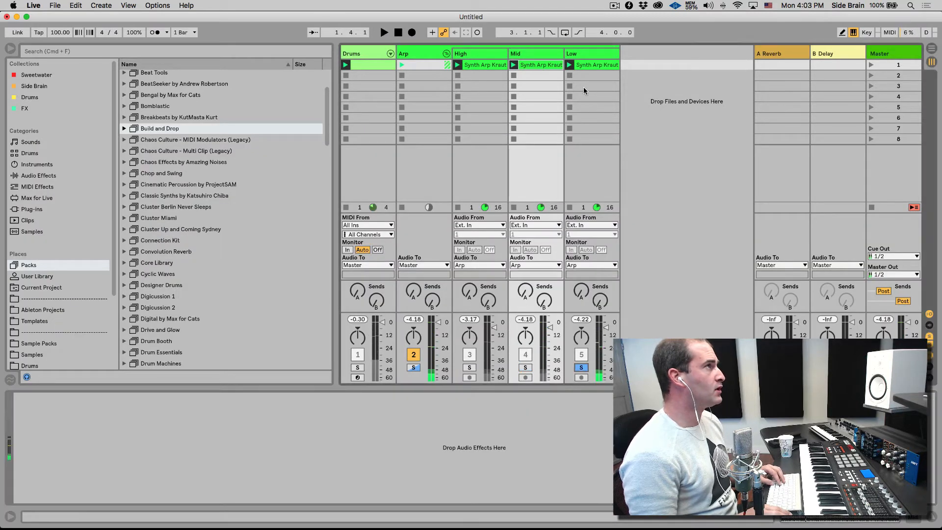
- Open the Low track's Synth Arp clip and listen to it
left_click(596, 64)
key("space")
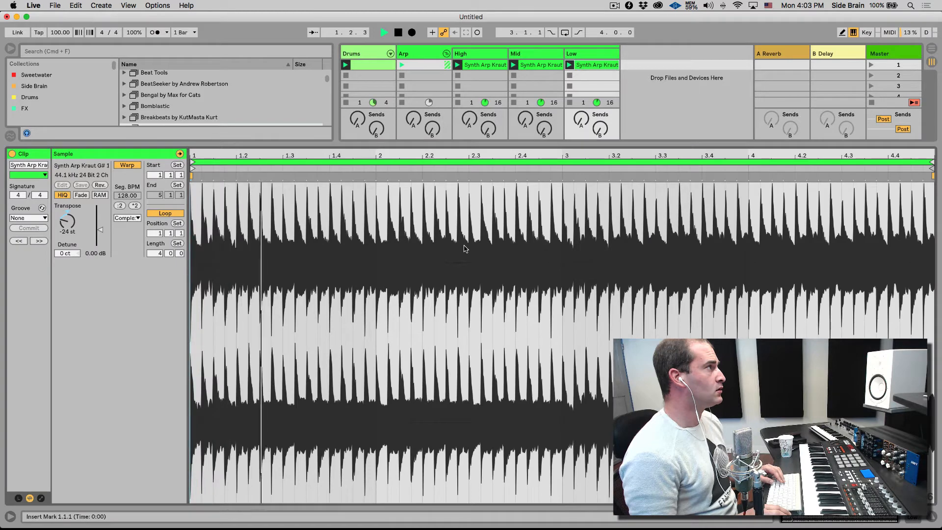
key("shift+Tab")
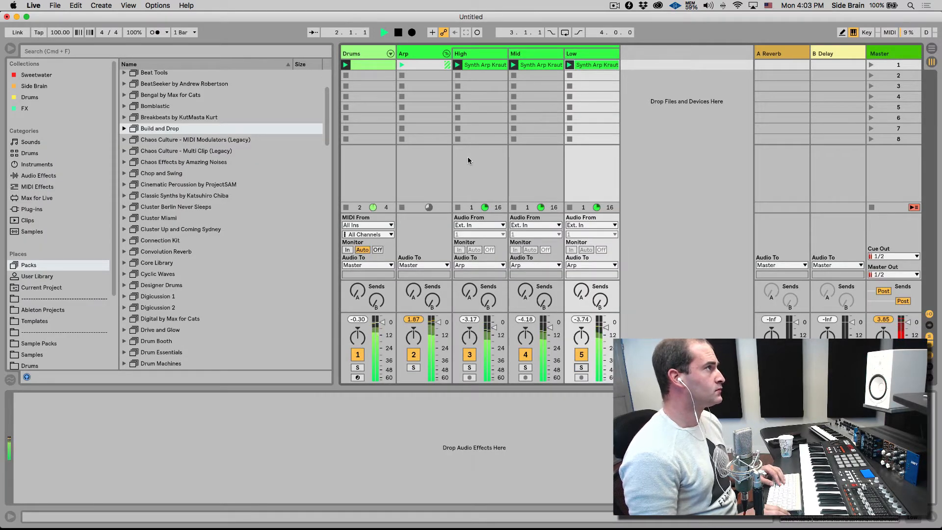
- Stop playback and add the Multiband Dynamics audio effect to the Arp group track
left_click(413, 52)
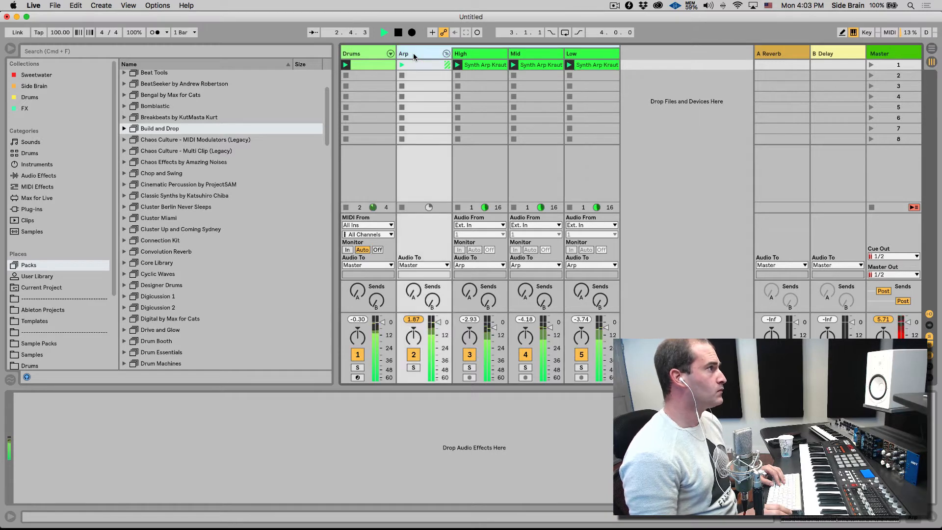
key("space")
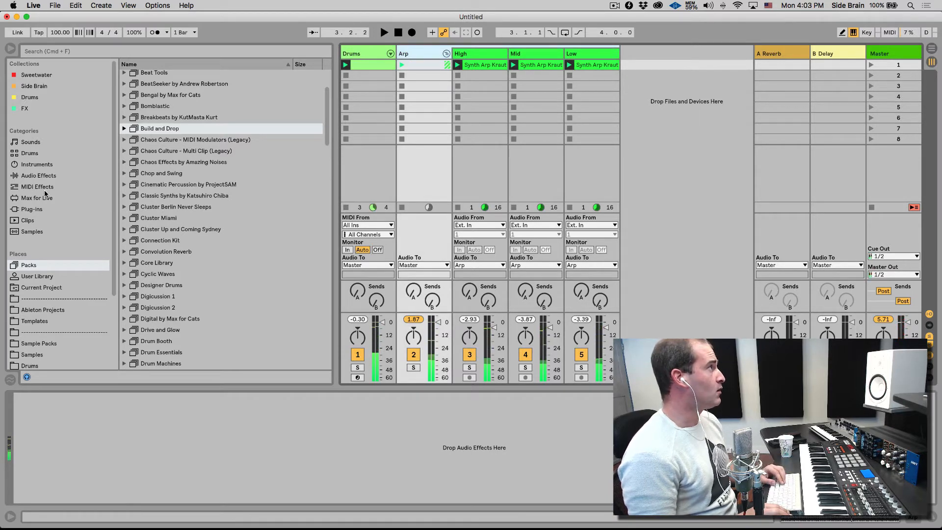
left_click(39, 175)
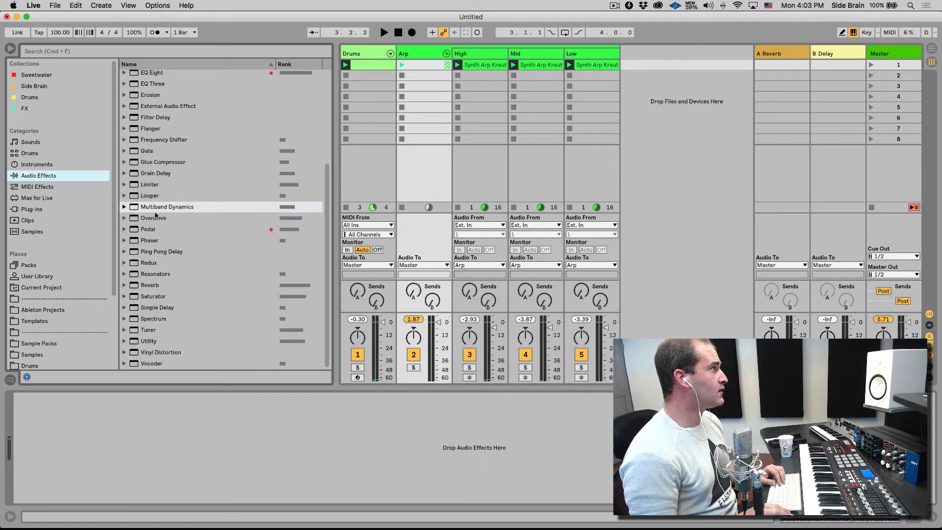
left_click_drag(434, 115, 433, 116)
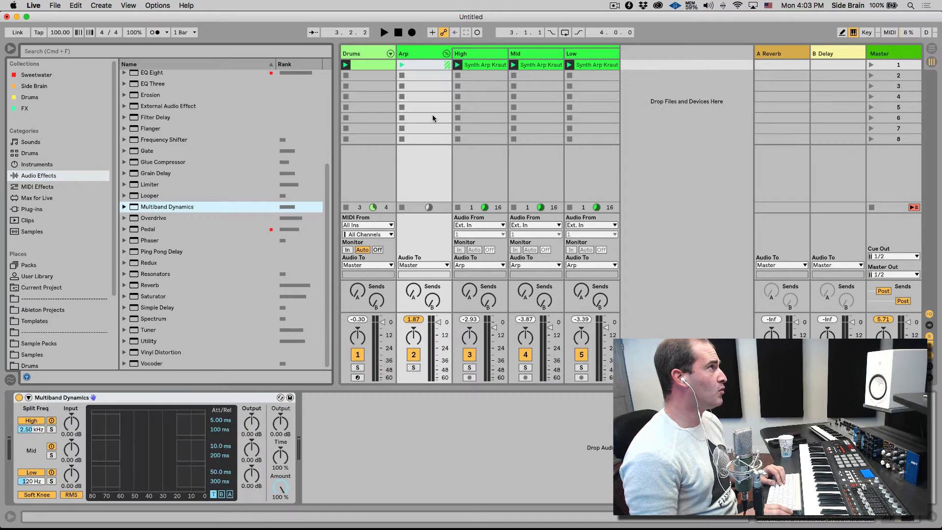
left_click(425, 55)
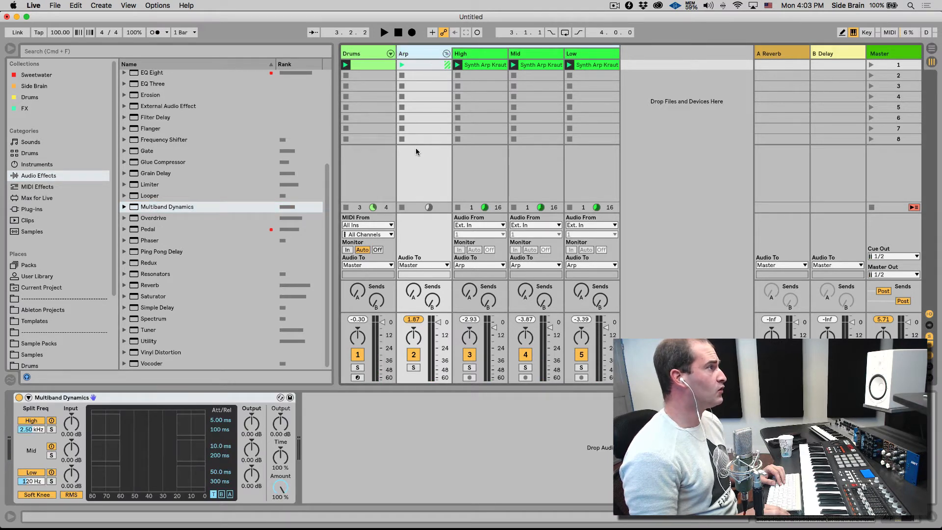
- Expand the sidechain section of Multiband Dynamics, enable Sidechain, and take its audio from Drums
left_click(56, 398)
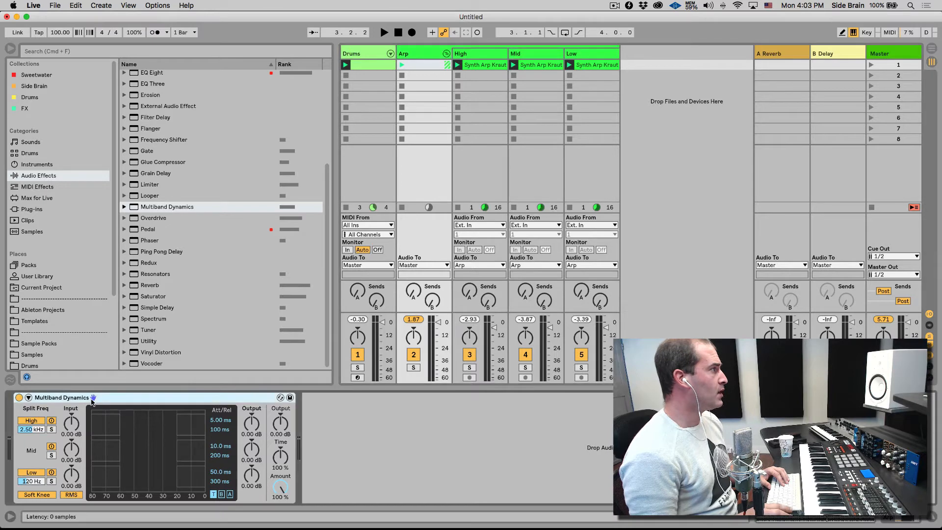
left_click(29, 398)
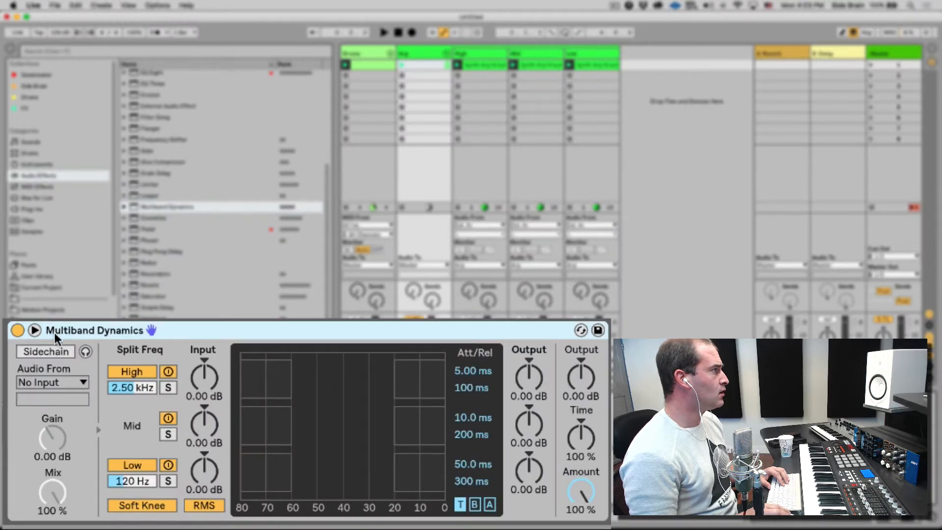
left_click(56, 349)
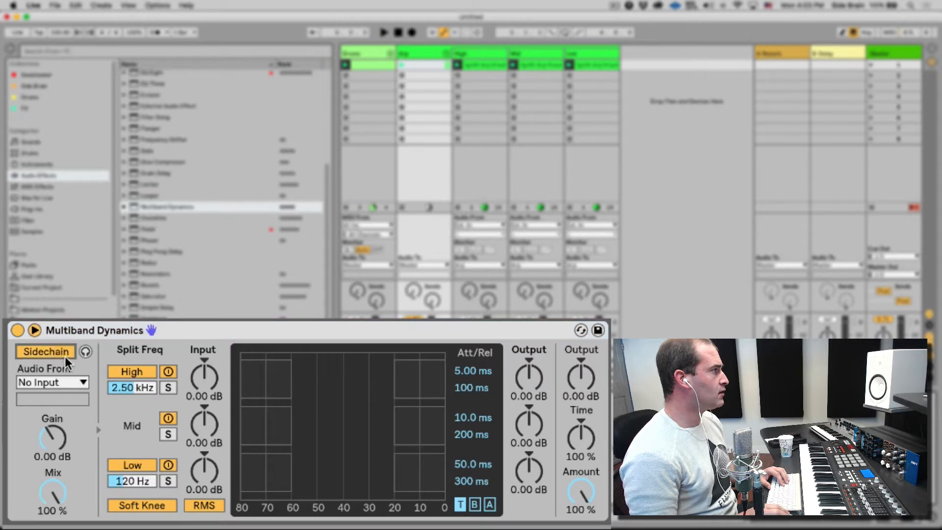
left_click(74, 383)
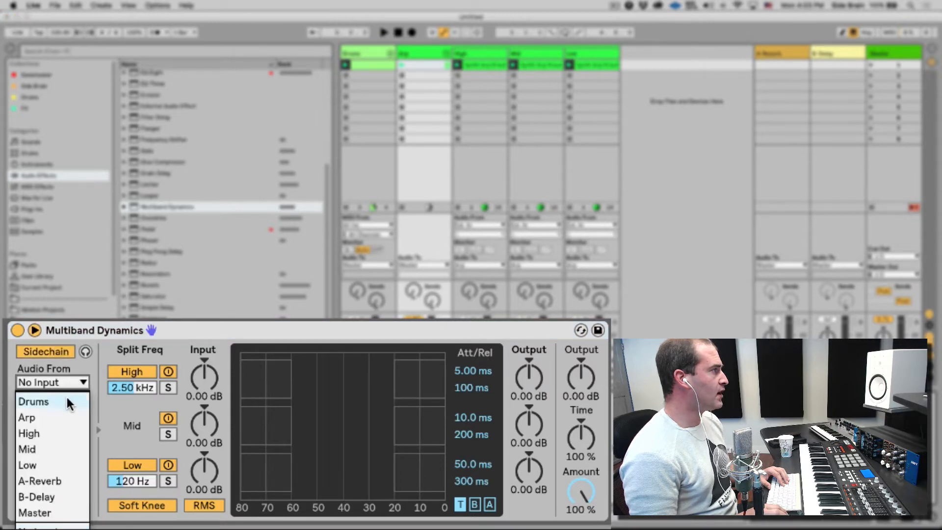
left_click(67, 400)
- Solo and play the Drums track, and set the sidechain source to the Mega Vox Kit's Kick Solid 3 Pre FX
left_click(45, 435)
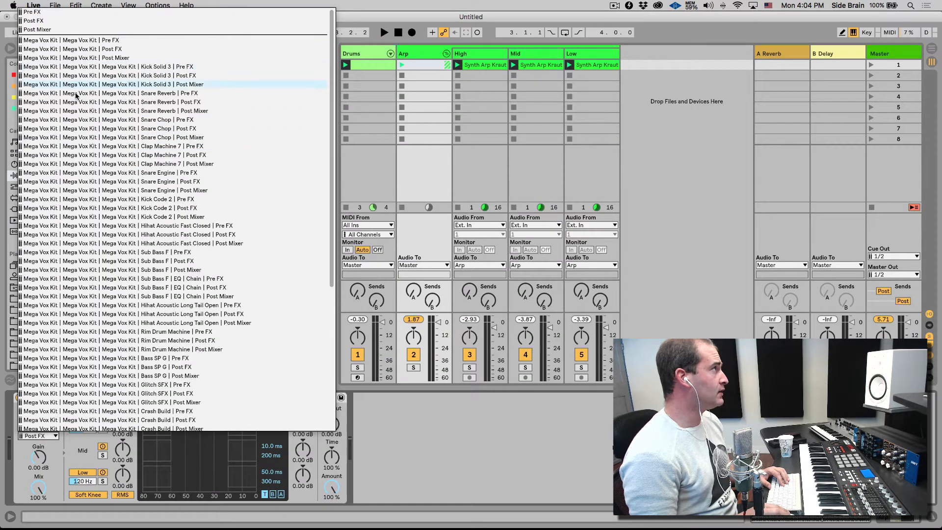
scroll(90, 176, "down", 10)
scroll(91, 176, "up", 10)
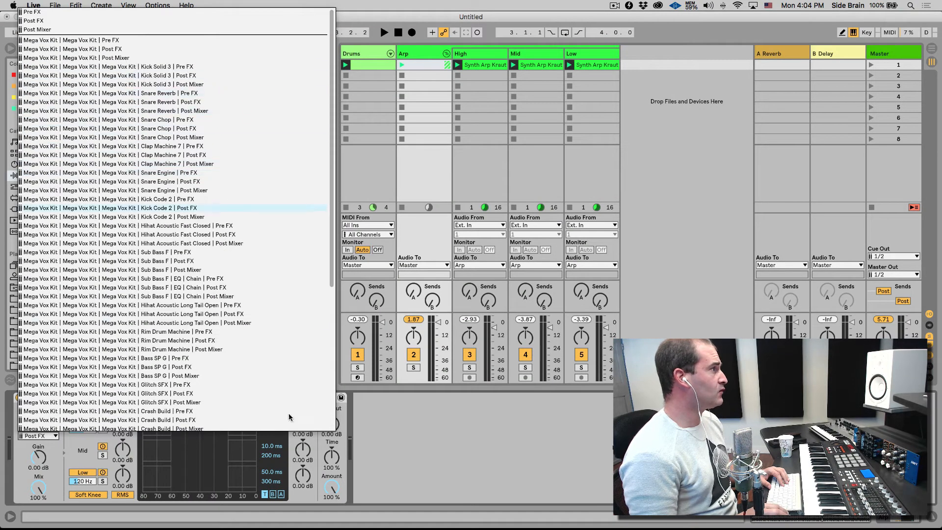
left_click(369, 413)
left_click(358, 368)
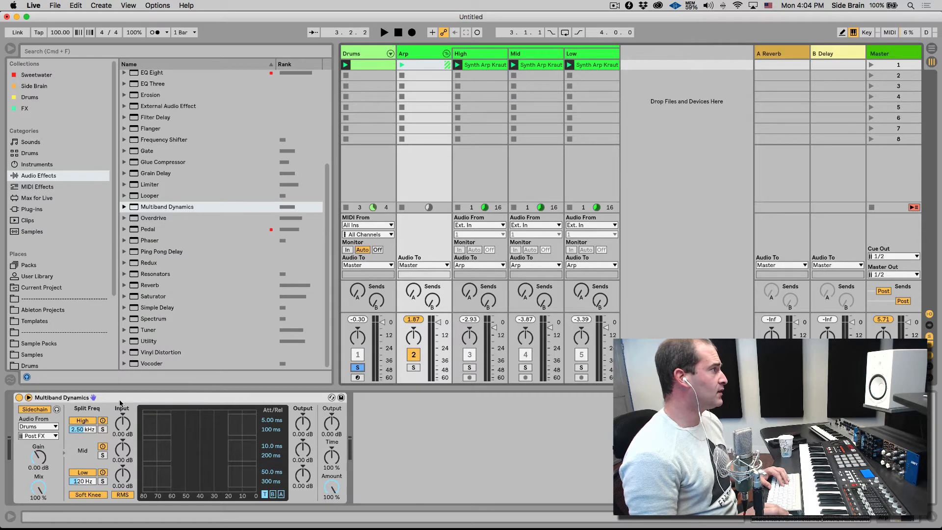
key("space")
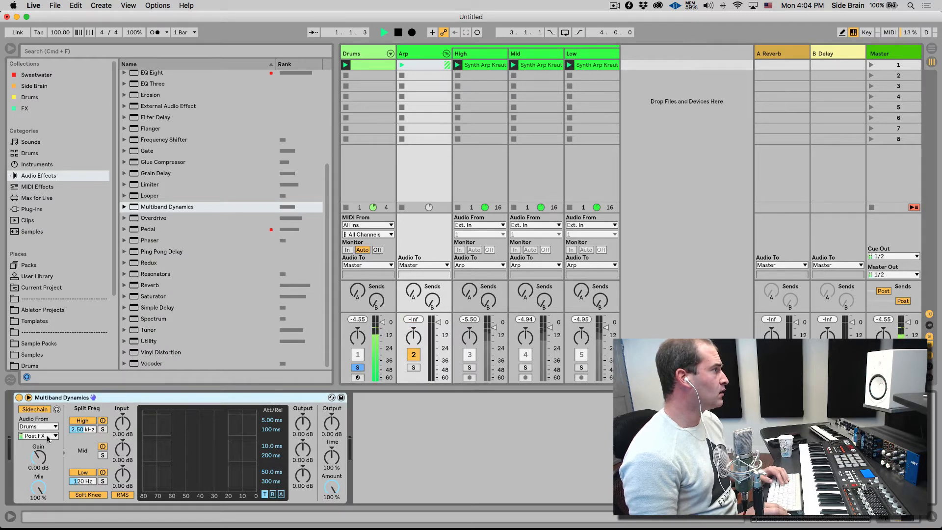
left_click(46, 435)
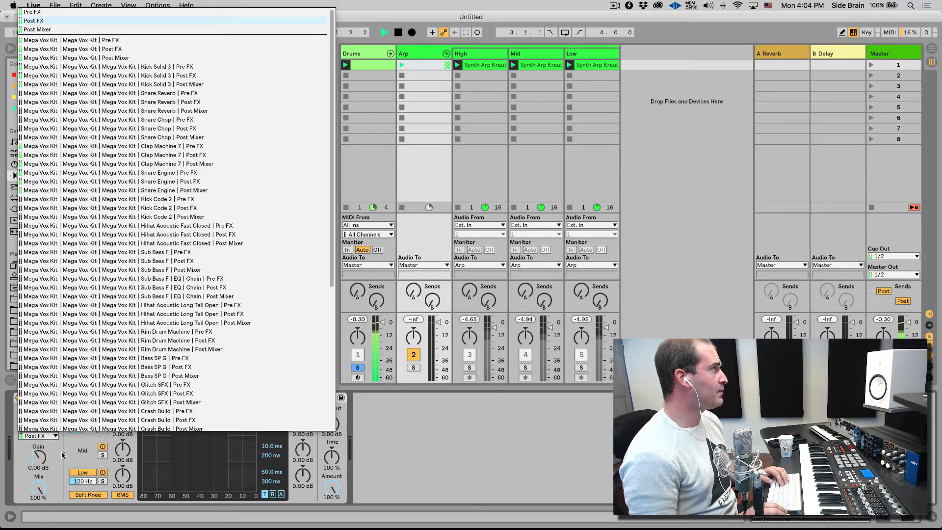
left_click(58, 67)
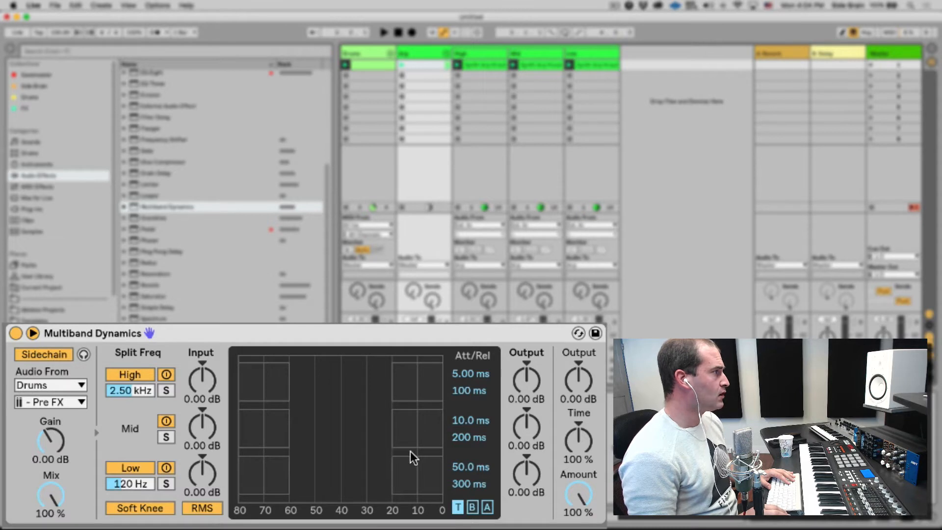
- Audition the Low, Mid and High bands of Multiband Dynamics one at a time in solo, and clear the solo
left_click(166, 484)
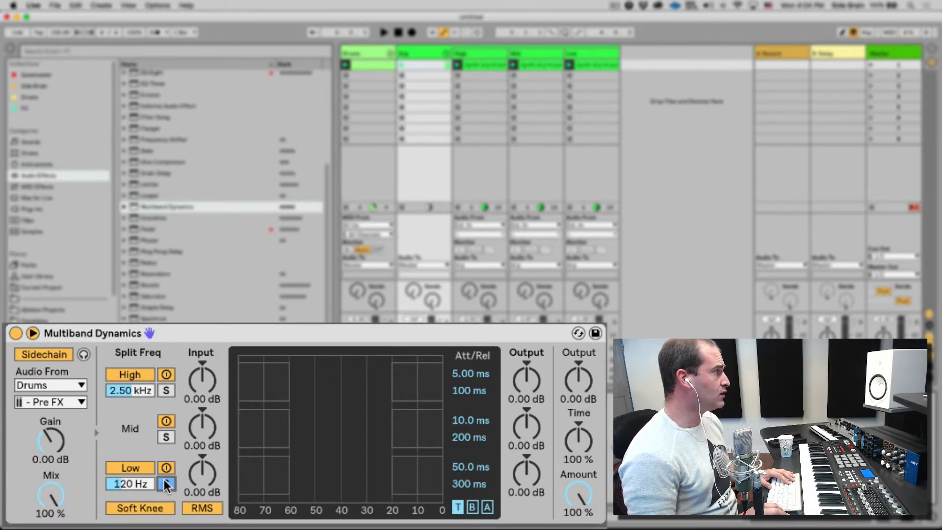
key("space")
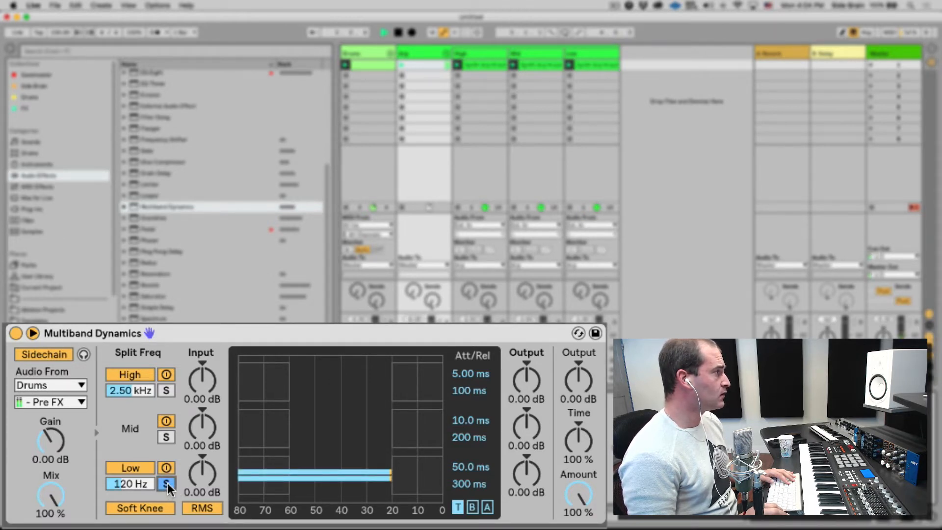
left_click(166, 438)
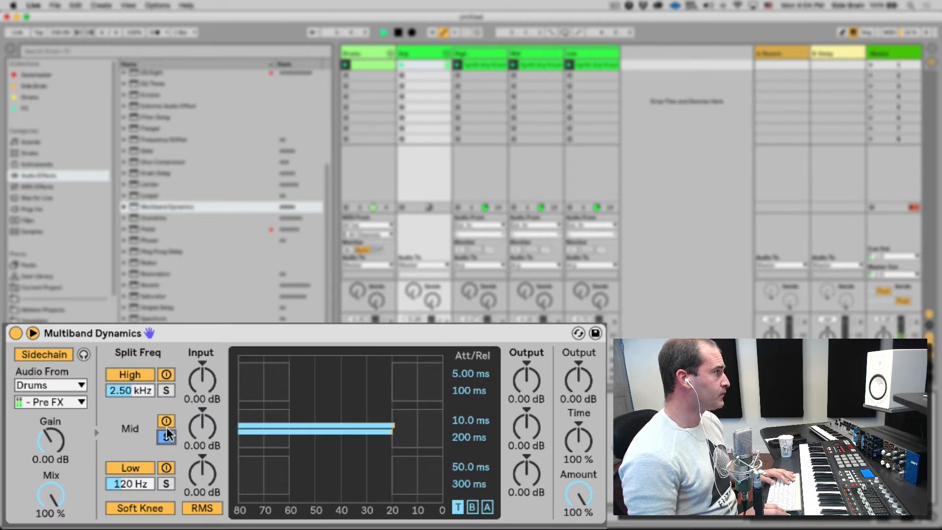
left_click(166, 393)
key("space")
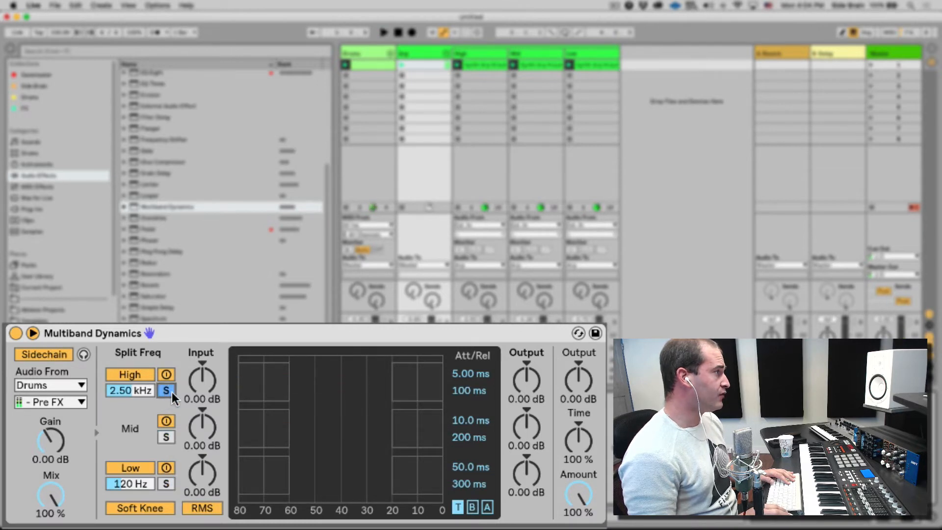
left_click(172, 393)
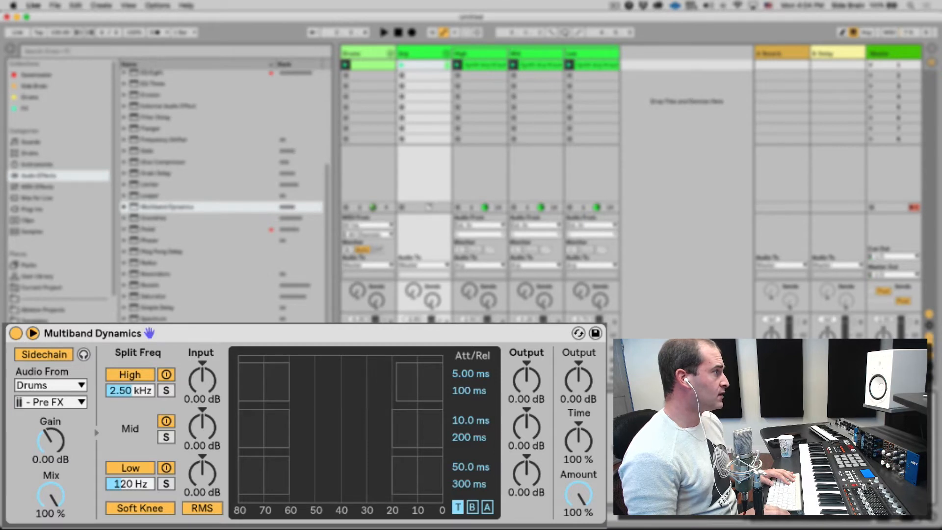
- Lower the High band's upper threshold to about -40 dB and set that block to compress the signal above it
left_click_drag(363, 384, 328, 384)
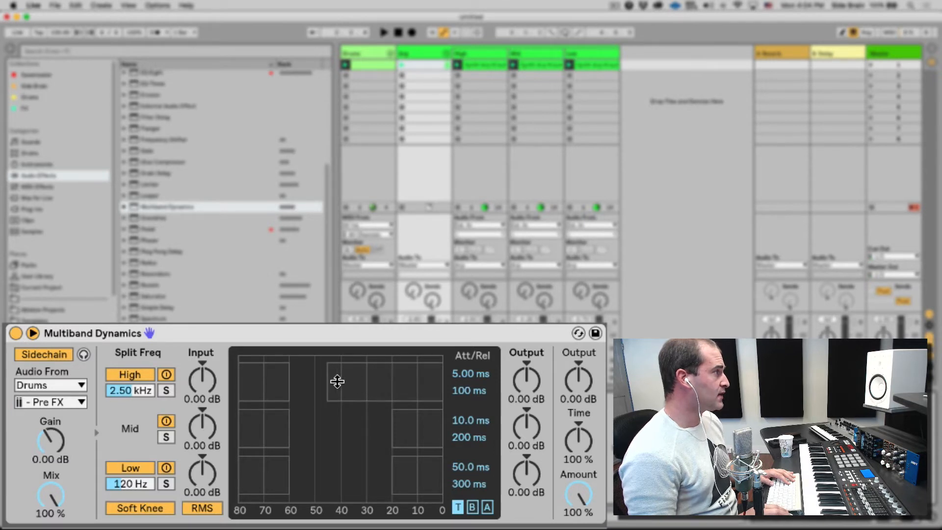
left_click(367, 374)
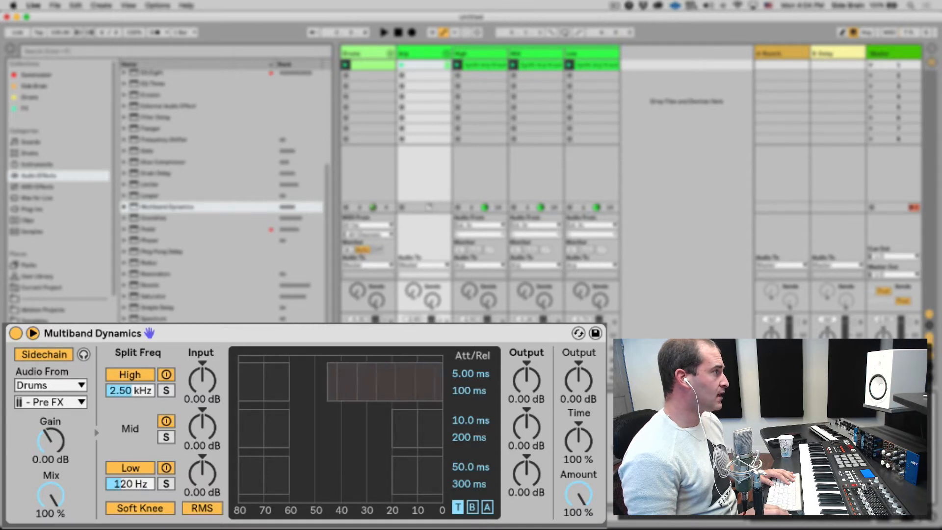
left_click_drag(399, 376, 399, 380)
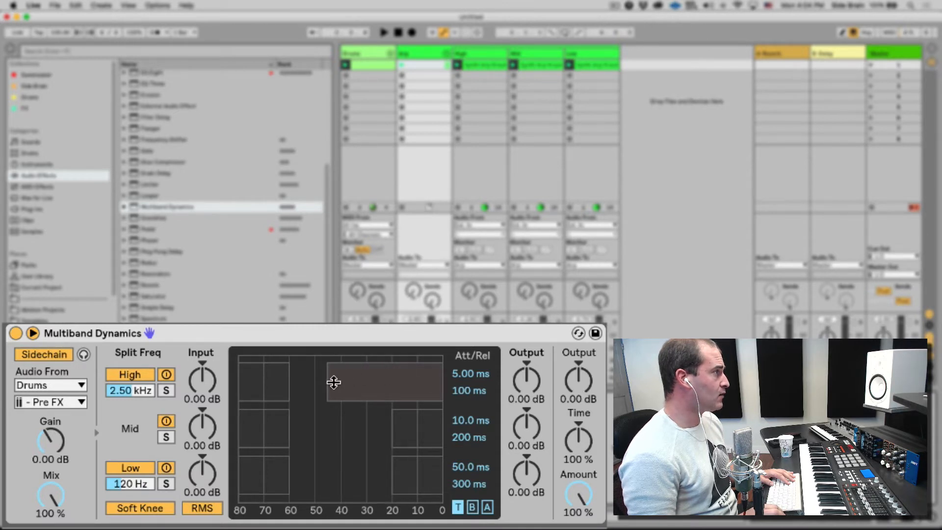
left_click_drag(330, 382, 376, 381)
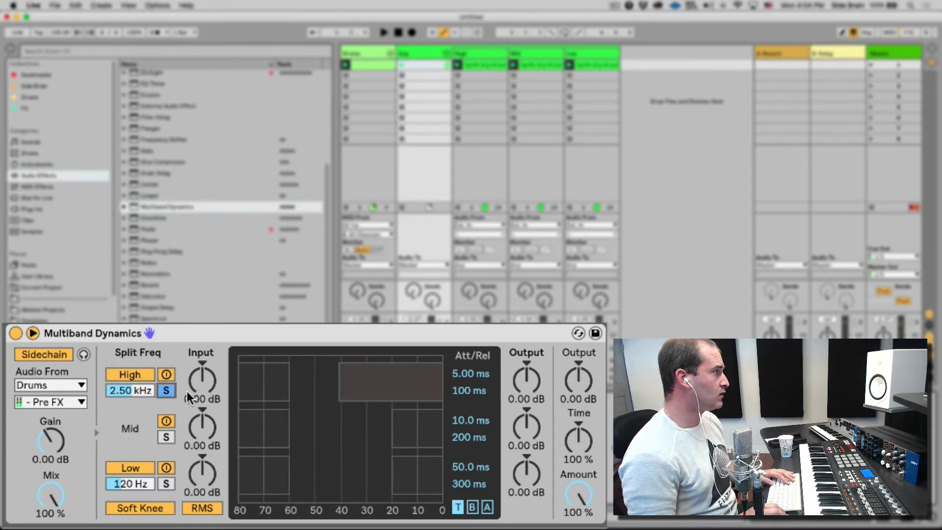
- Audition the High band's upper threshold at about -58 dB, clear the band's solo, and raise the threshold to about -30 dB
key("space")
left_click_drag(333, 382, 296, 382)
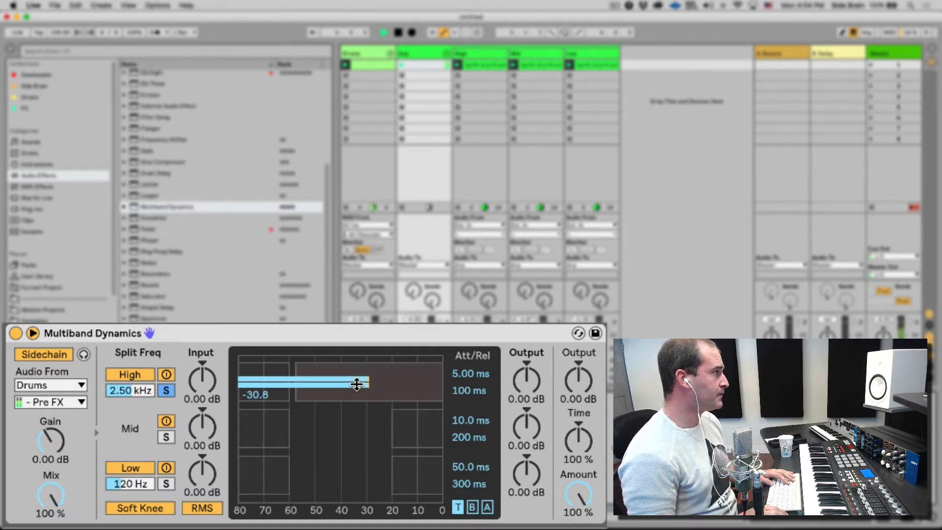
left_click(165, 393)
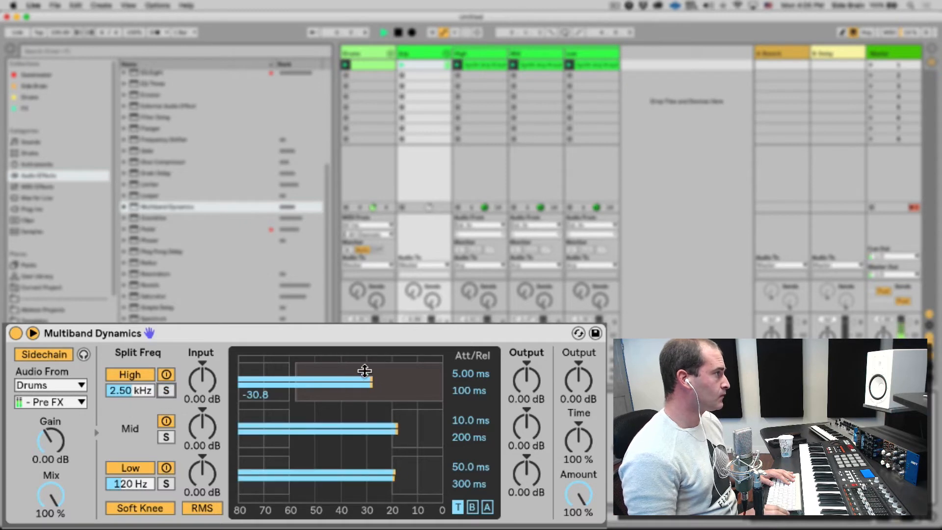
key("space")
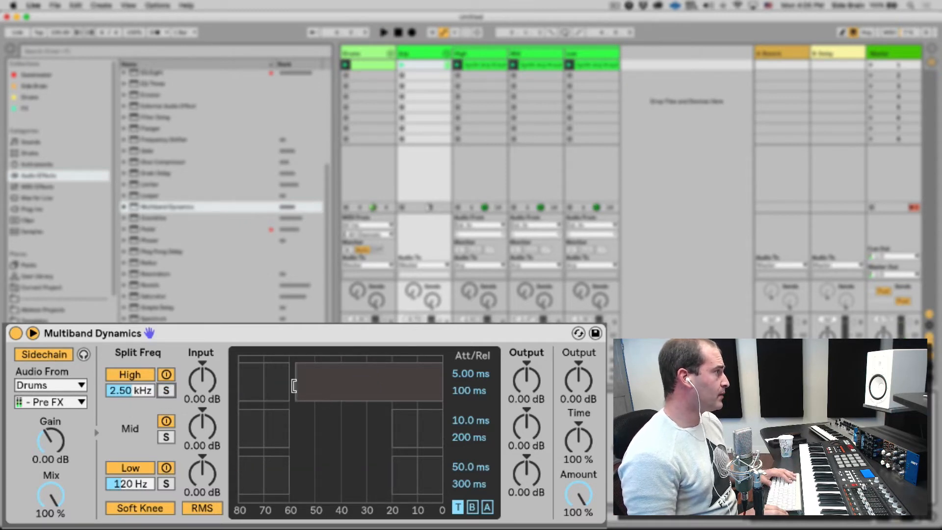
left_click_drag(295, 381, 367, 381)
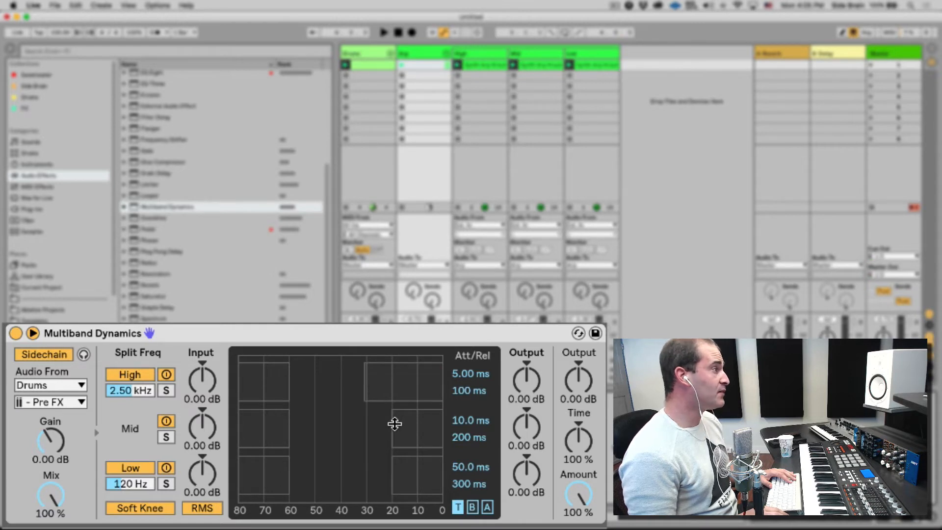
- Lower the Mid band's upper threshold to about -48 dB, compress the signal above it, and audition the band in and out of solo
left_click_drag(392, 425, 319, 425)
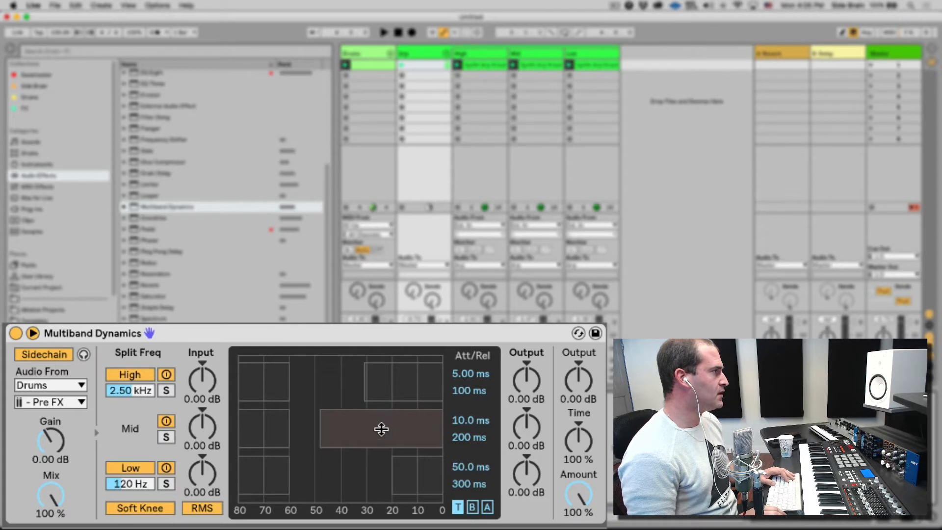
key("space")
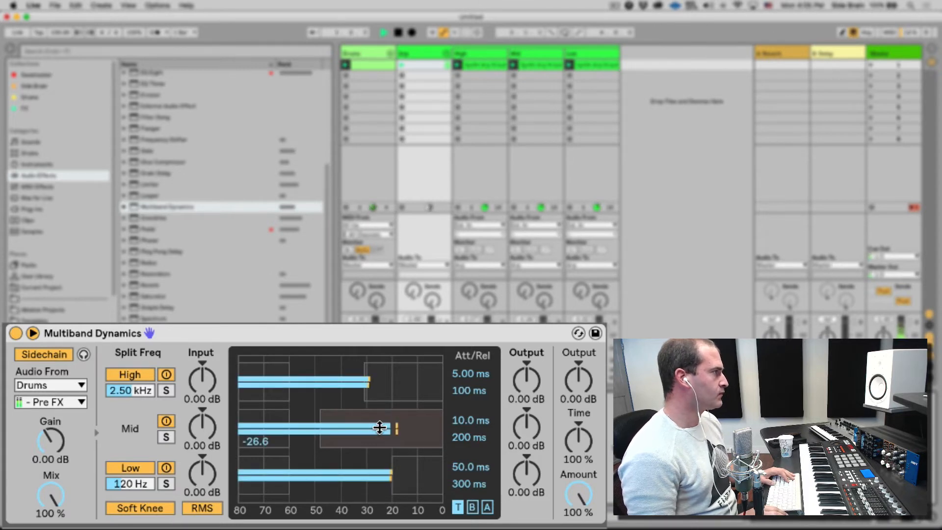
left_click(166, 436)
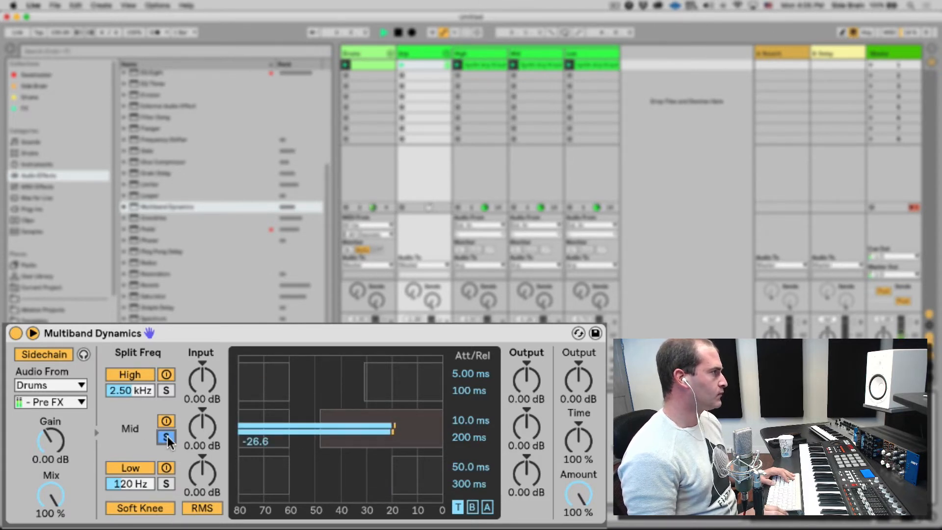
left_click(167, 436)
key("space")
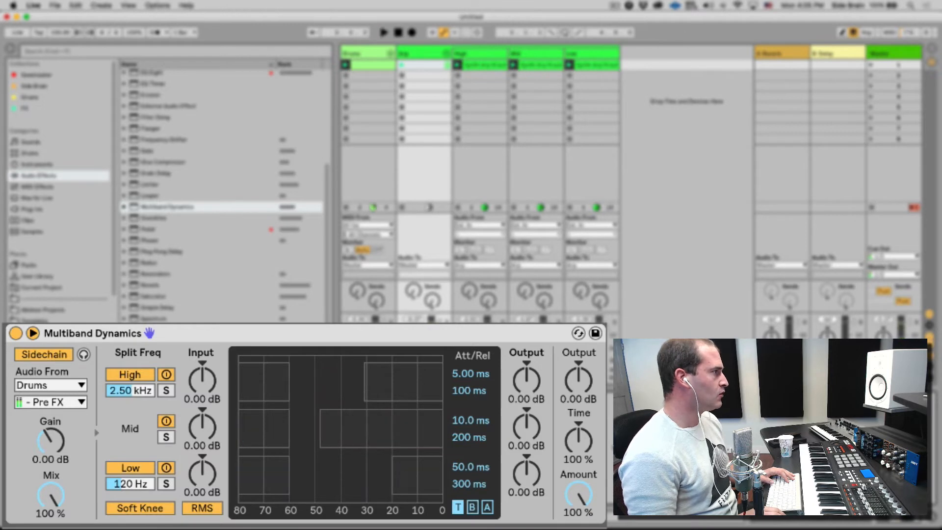
- Lower the Low band's upper threshold to about -50 dB, compress the signal above it, and audition the band in and out of solo
left_click_drag(392, 475, 317, 475)
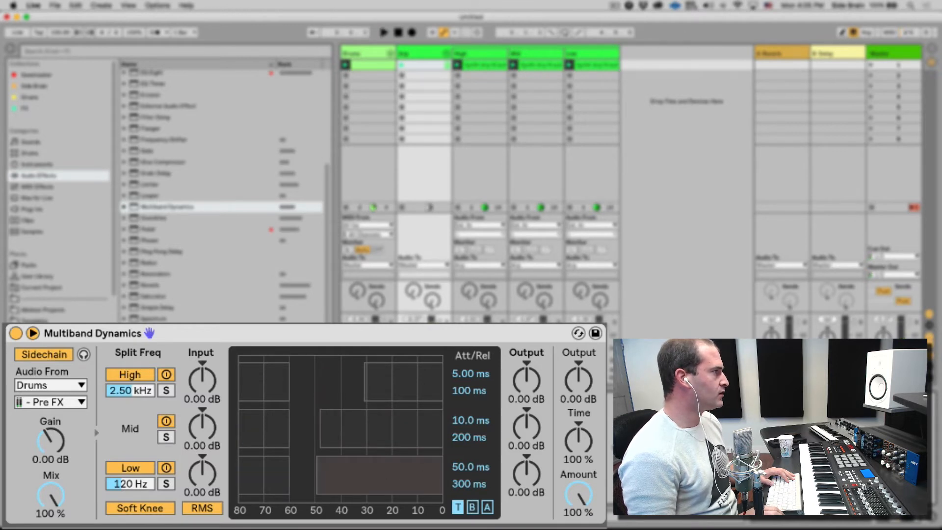
key("space")
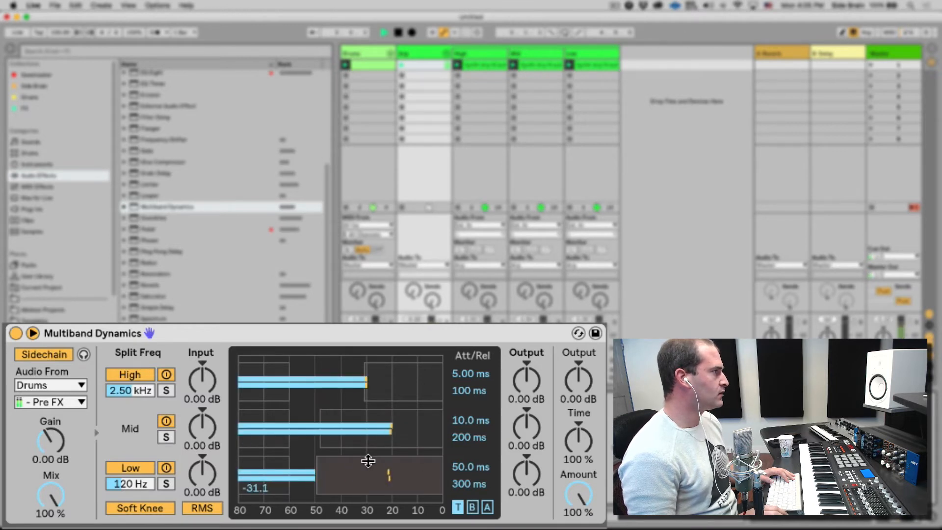
left_click(165, 485)
left_click(165, 485)
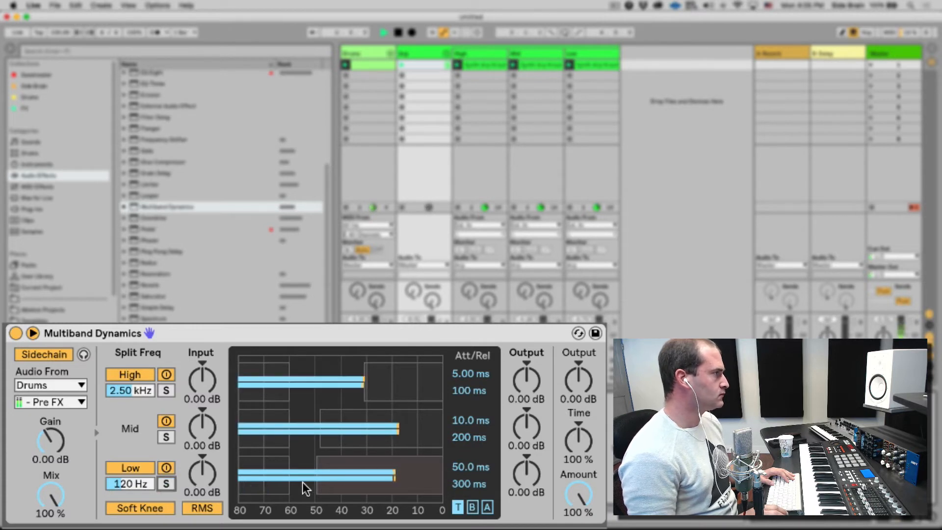
key("space")
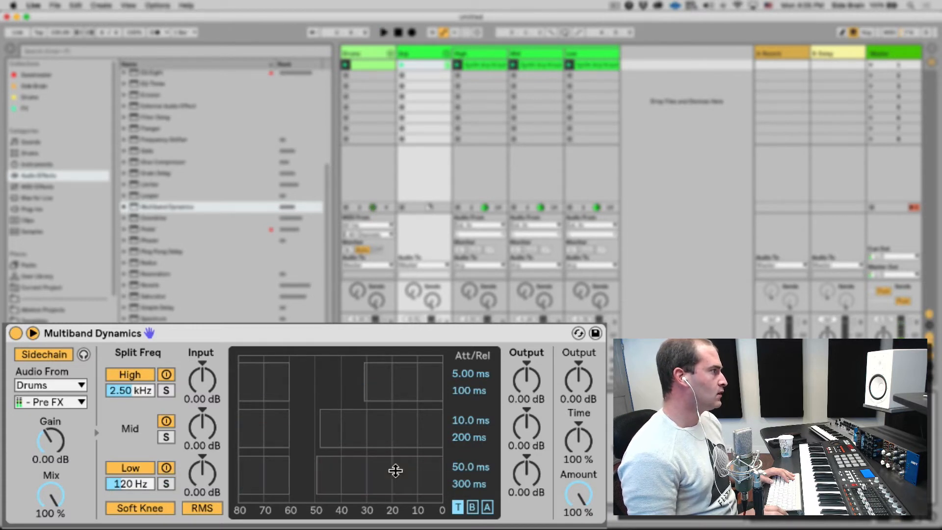
- Set Mid attack/release to 0.18/79.5 ms and Low to 0.18/282 ms, and raise both bands' upper thresholds to about -28 dB
left_click(462, 470)
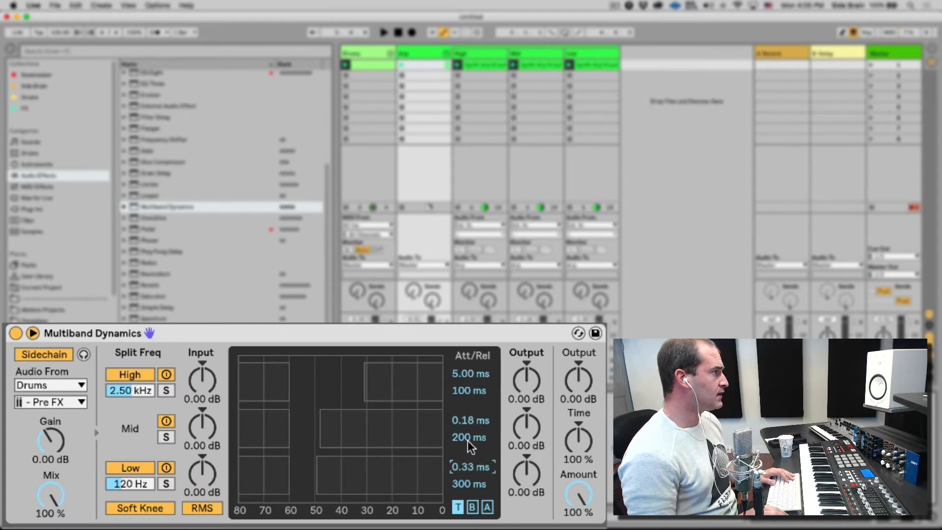
left_click_drag(475, 432, 474, 466)
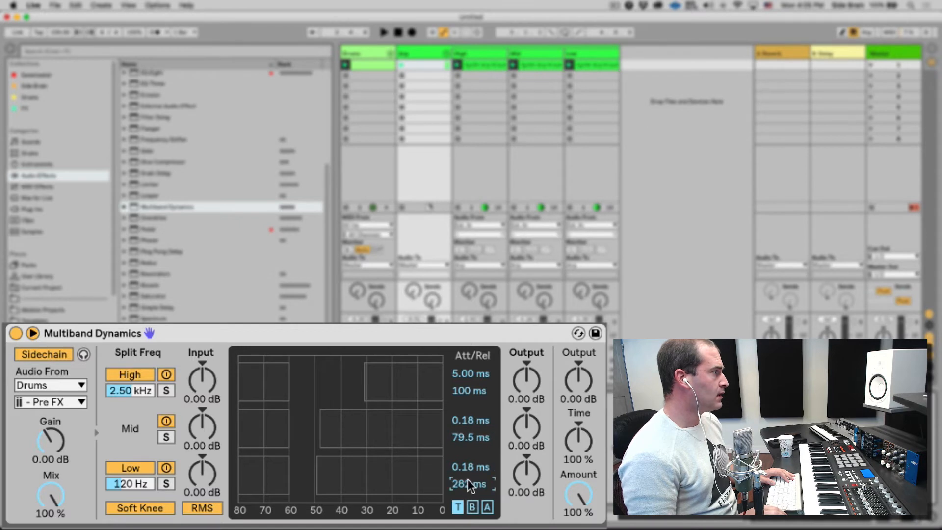
left_click_drag(320, 428, 373, 428)
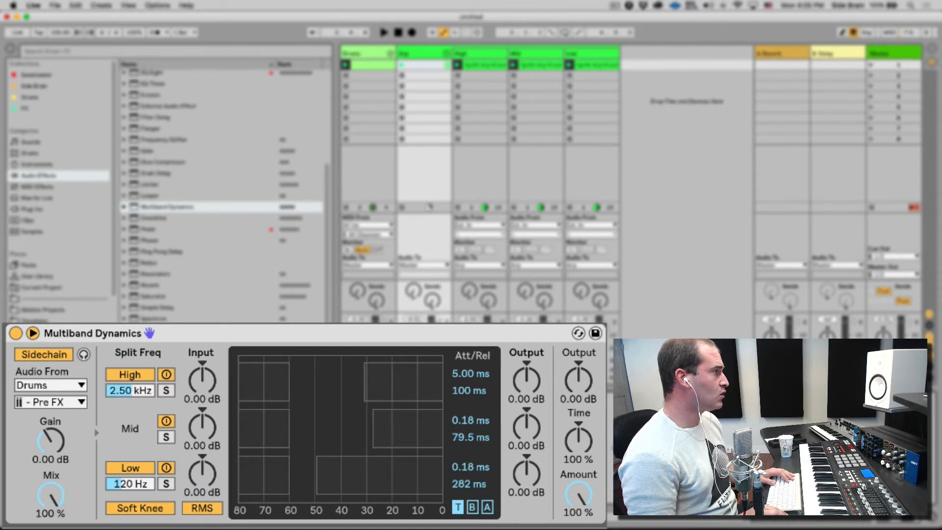
left_click_drag(317, 476, 373, 476)
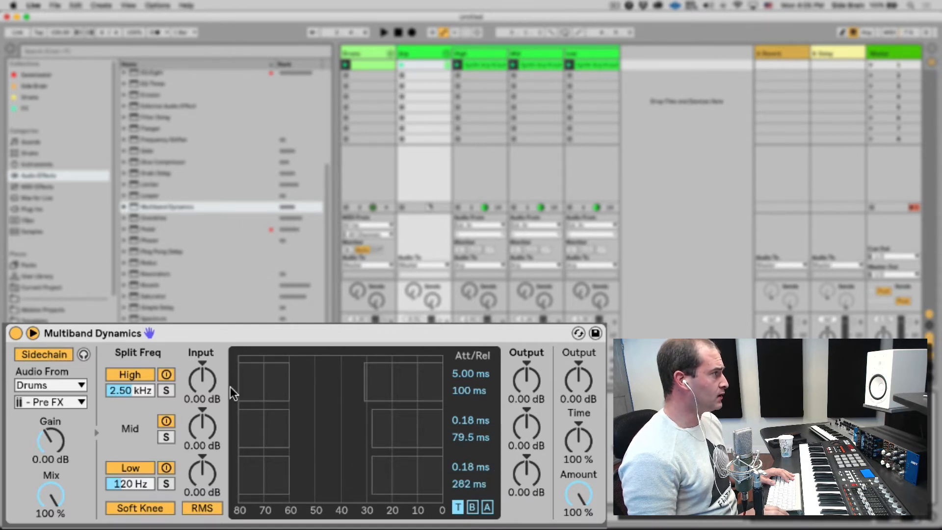
- Raise the High band's lower threshold to about -40 dB, reduce the signal below it, and audition it during playback
left_click_drag(287, 377, 334, 377)
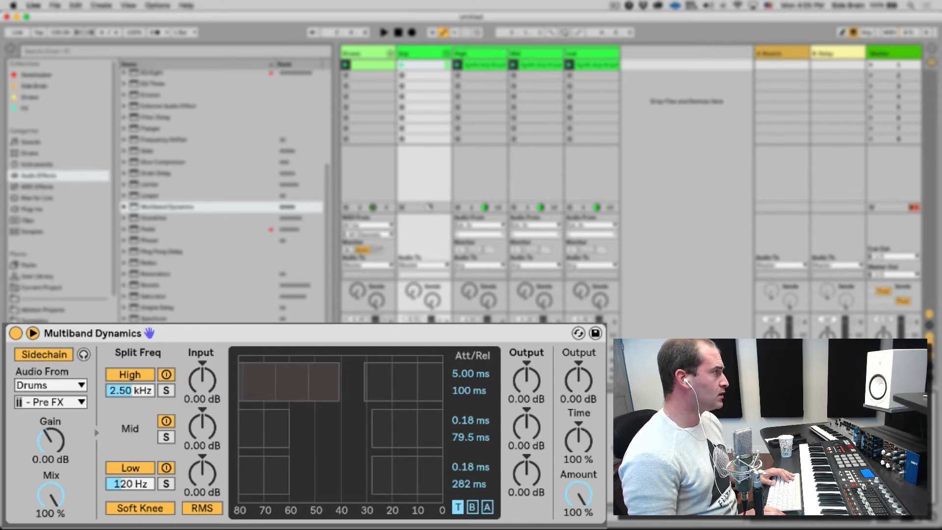
key("space")
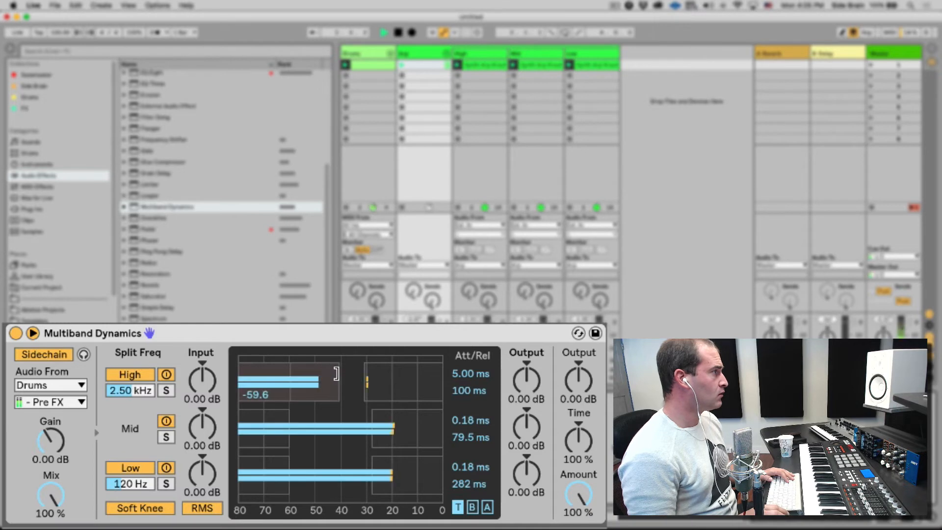
key("space")
left_click(169, 391)
key("space")
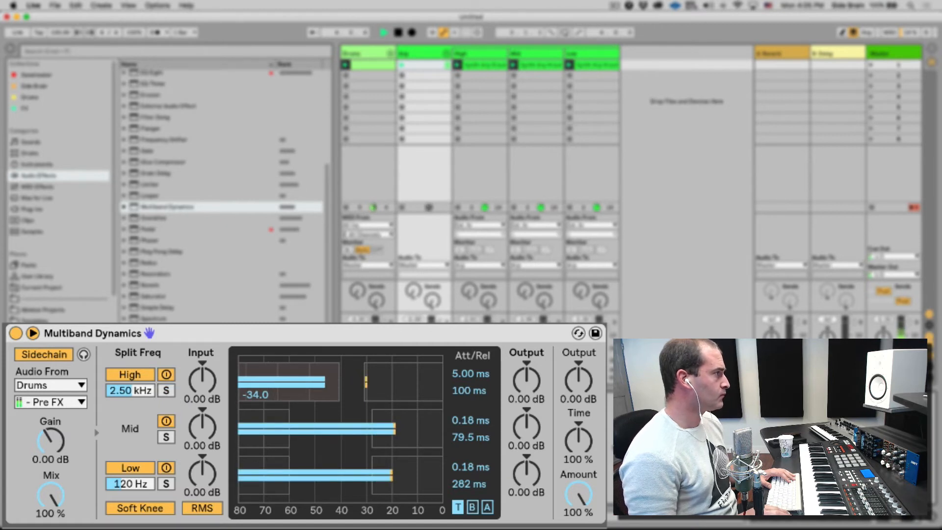
- Compress Mid above about -45 dB and Low above about -33 dB, and boost Low by 8.2 dB below about -49 dB
mouse_move(391, 427)
left_mouse_down()
mouse_move(390, 454)
mouse_move(357, 477)
mouse_move(379, 486)
left_mouse_up()
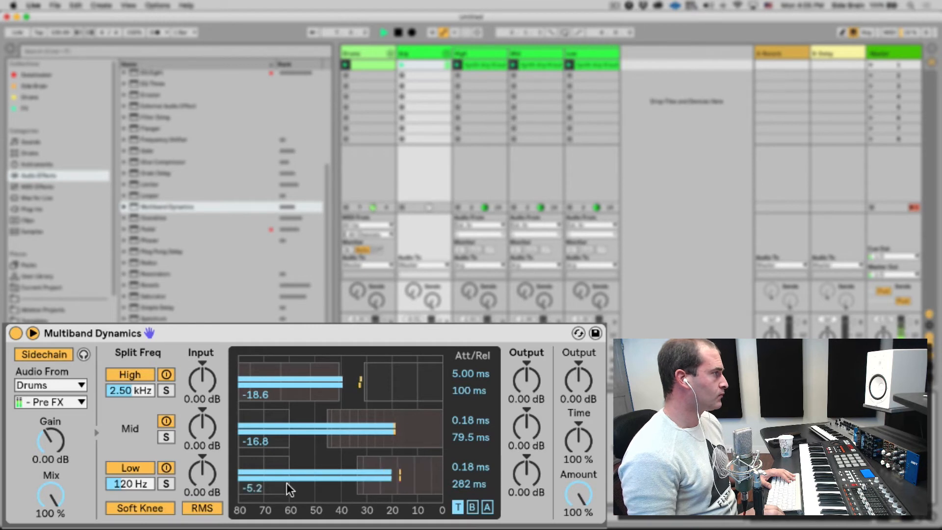
mouse_move(289, 475)
left_mouse_down()
mouse_move(318, 475)
mouse_move(275, 459)
left_mouse_up()
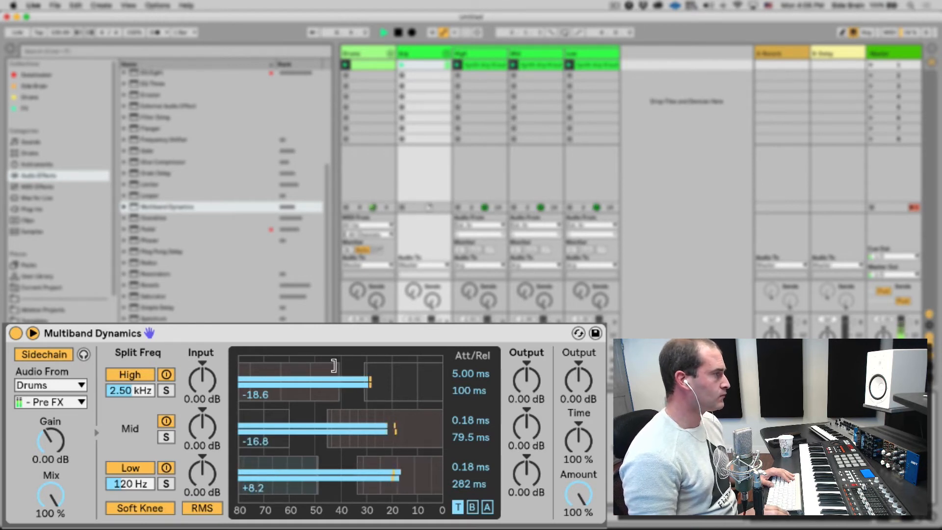
key("space")
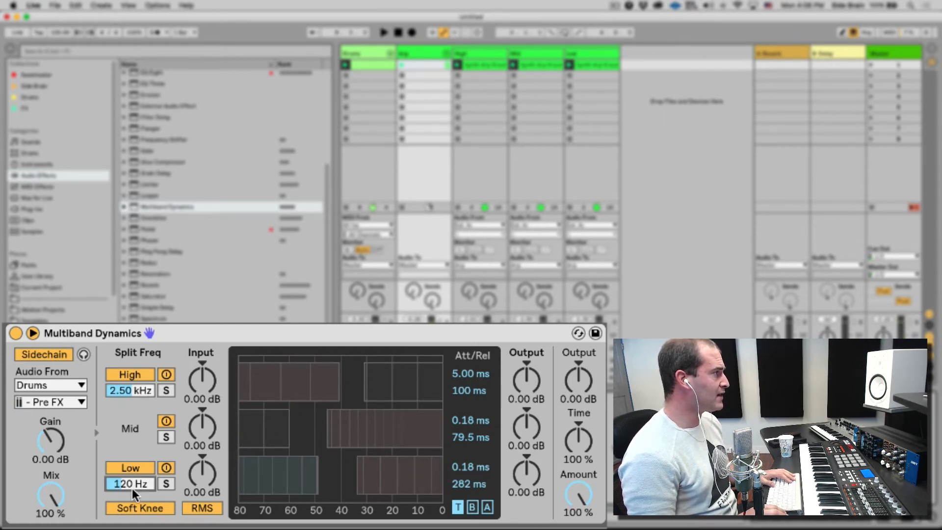
- Solo the Low band, sweep its split frequency during playback, and set it back to 120 Hz
left_click(205, 384)
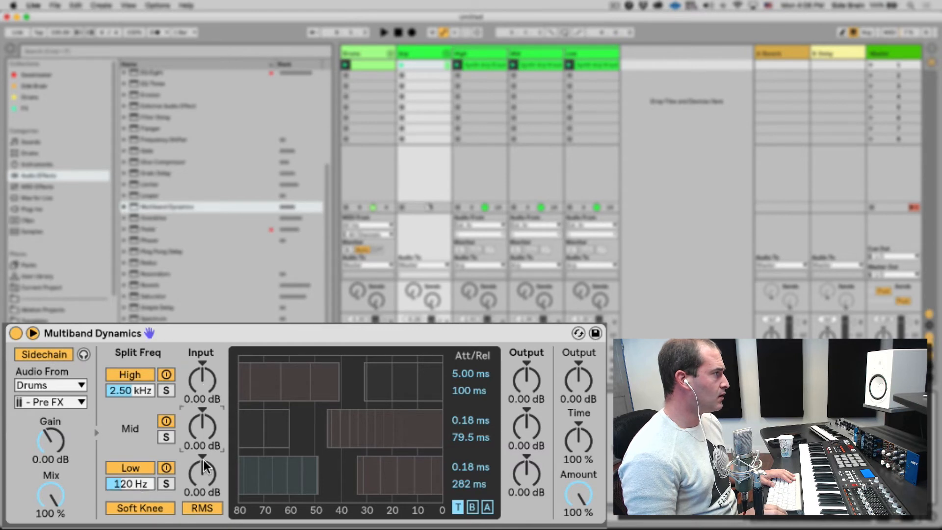
left_click(166, 483)
key("space")
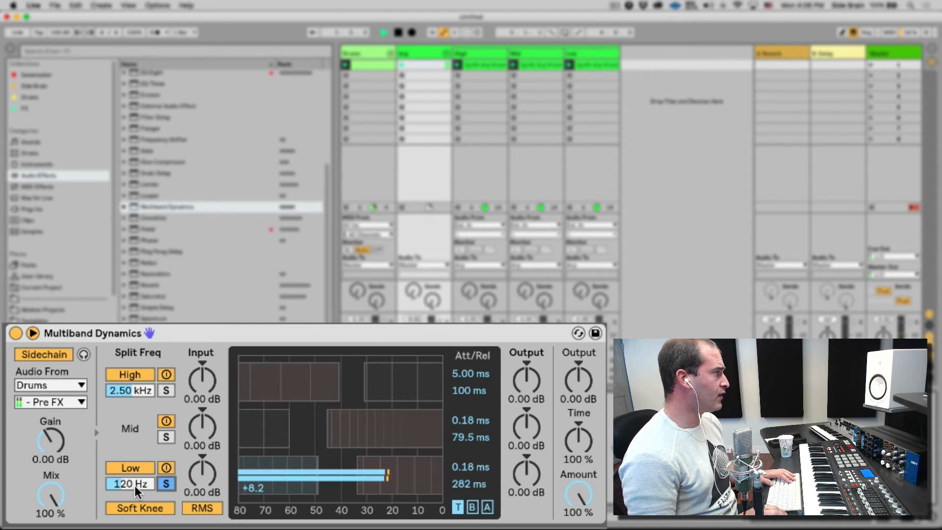
left_click_drag(124, 485, 125, 454)
type("12")
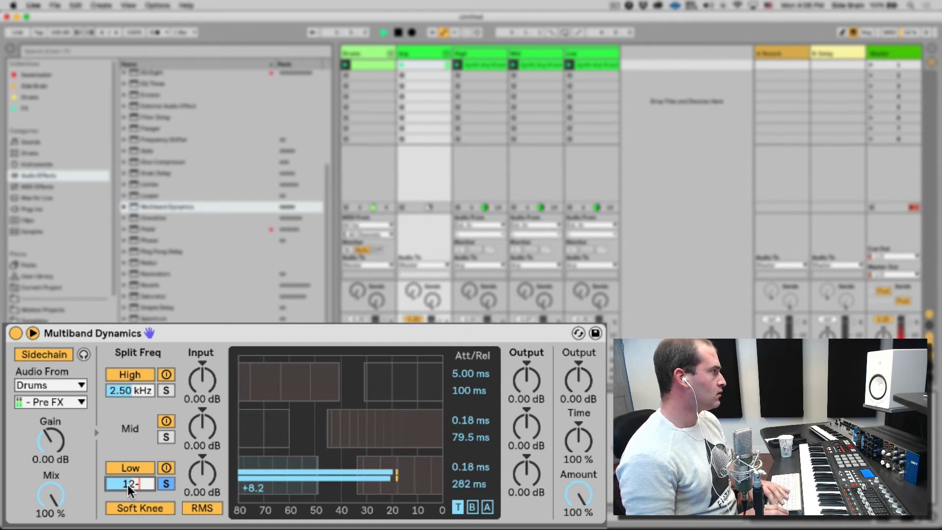
type("0")
key("Return")
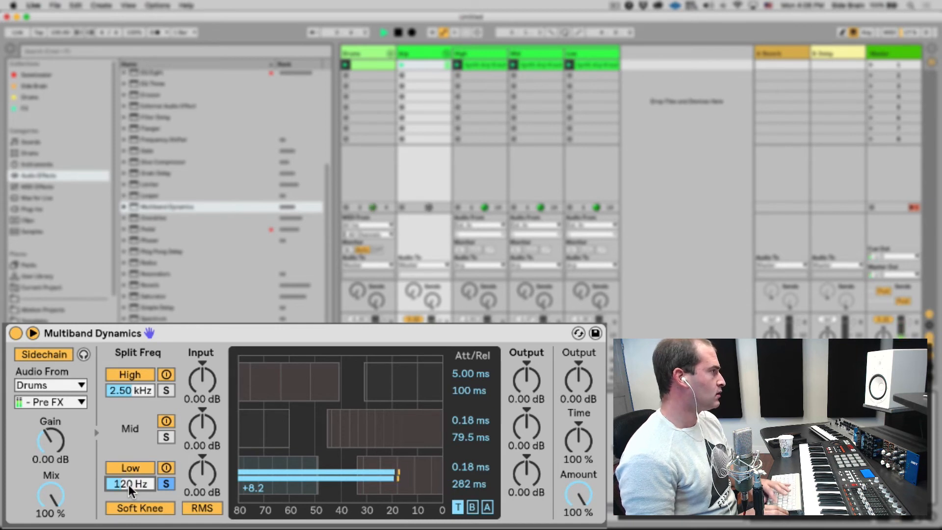
key("space")
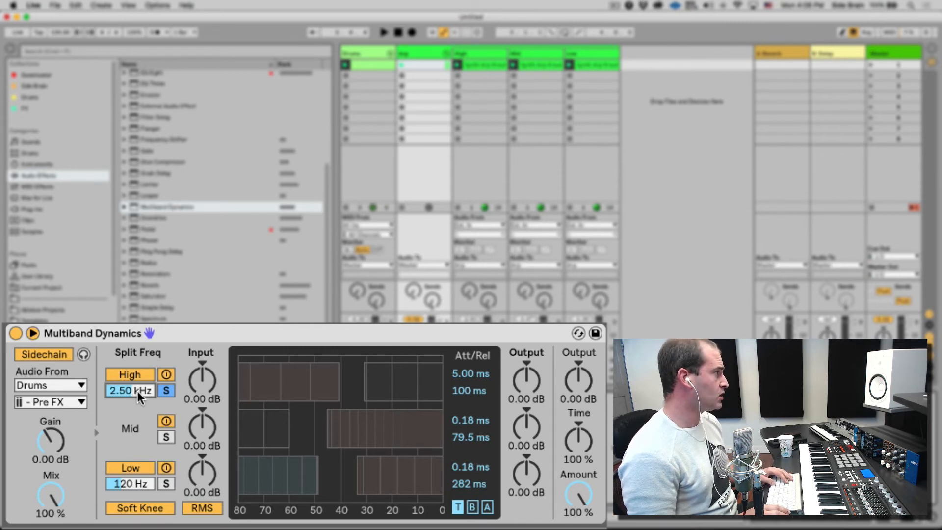
- Sweep the soloed High band's split frequency down to 1.94 kHz during playback, and set it back to 2500 Hz
key("space")
mouse_move(135, 391)
left_mouse_down()
mouse_move(135, 370)
mouse_move(135, 397)
left_mouse_up()
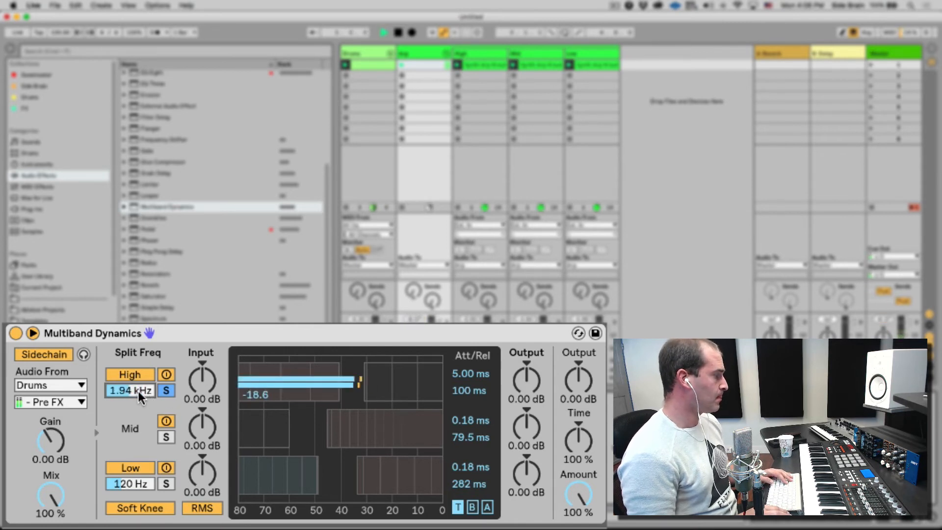
type("2500")
key("Return")
key("space")
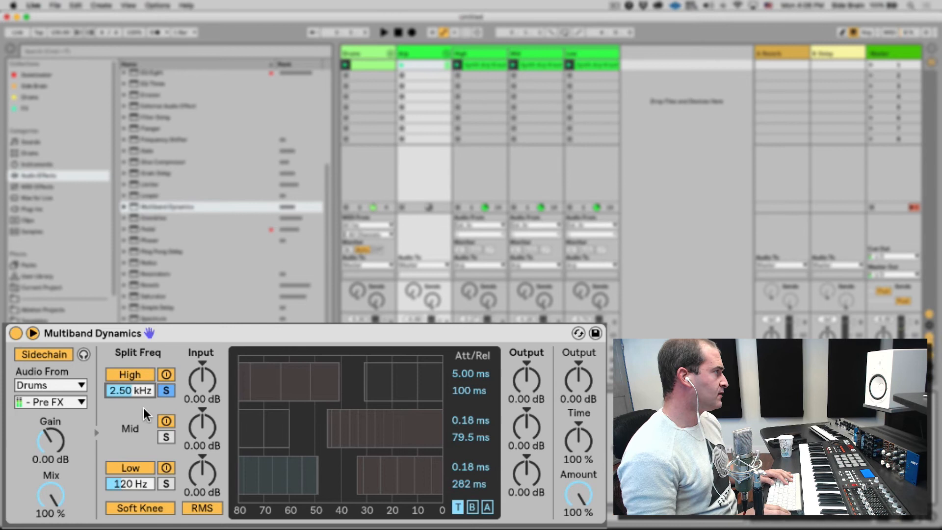
- Solo the Mid band and set the Low band's output gain to -0.10 dB
left_click(166, 437)
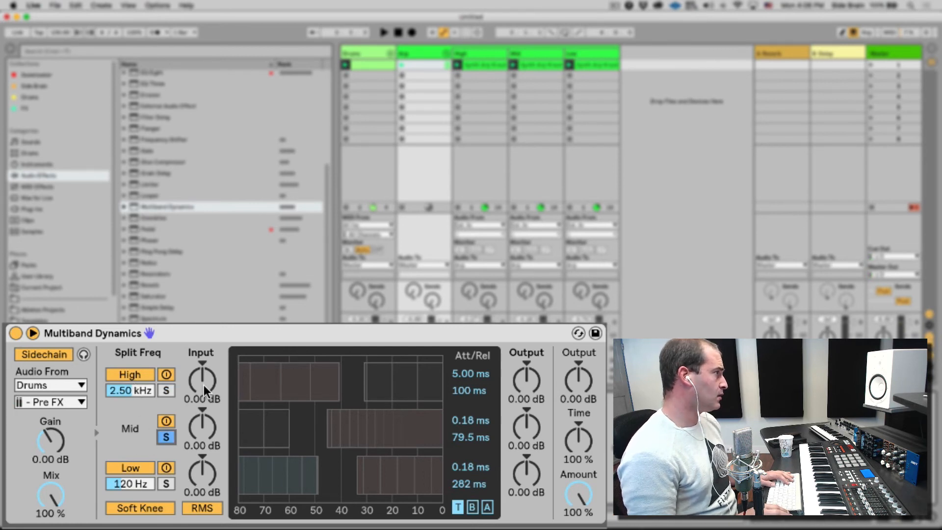
left_click(198, 396)
left_click(204, 483)
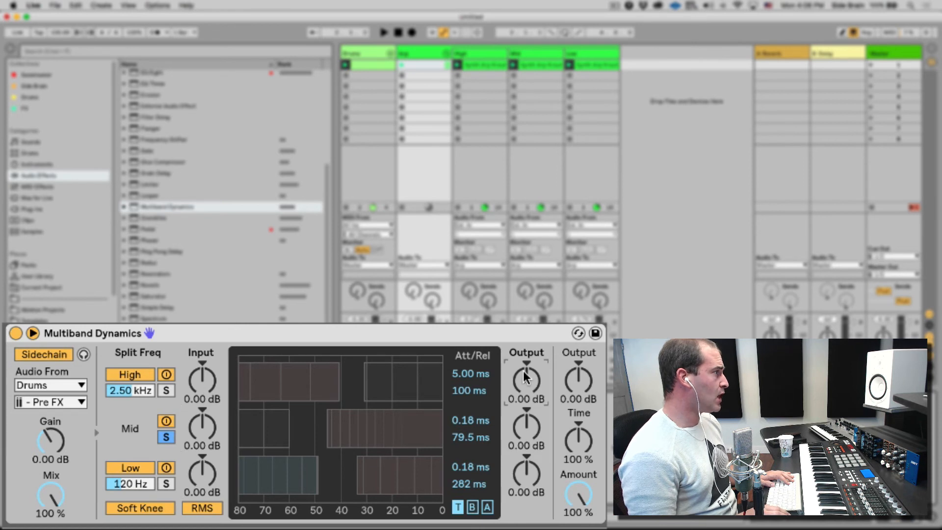
left_click_drag(532, 474, 533, 475)
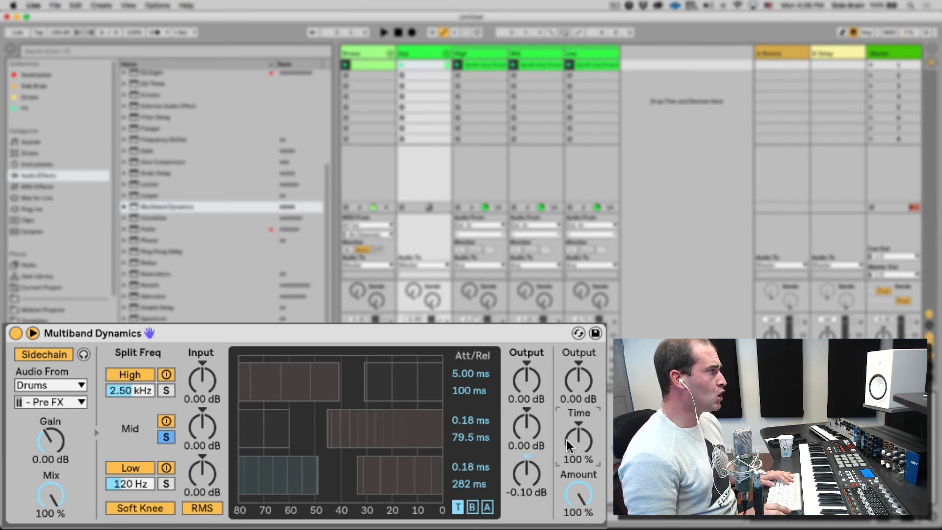
- Try out the global Time control, reset it to 100 %, and select the Amount control
left_click(573, 439)
left_click_drag(576, 444, 583, 469)
double_click(582, 438)
left_click(577, 496)
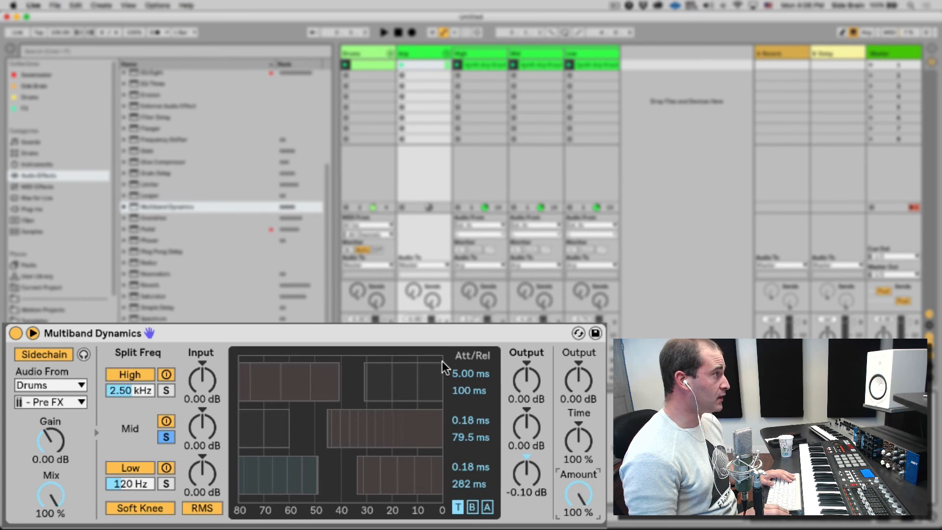
- Raise the High band's lower threshold to about -38 dB
left_click(441, 330)
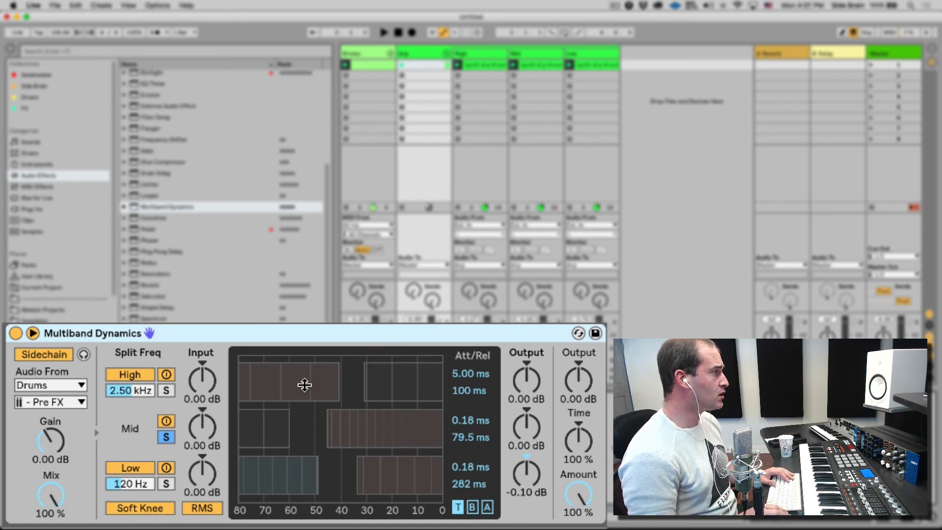
left_click_drag(336, 382, 343, 382)
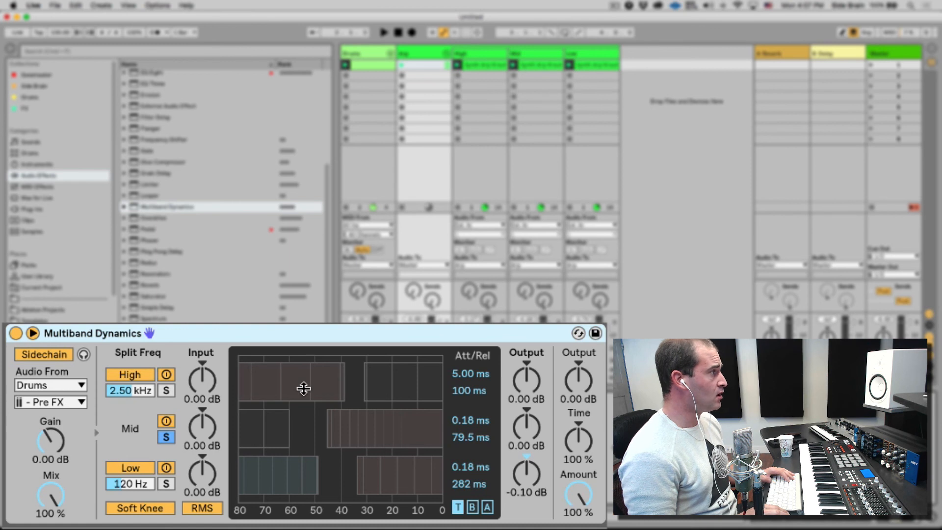